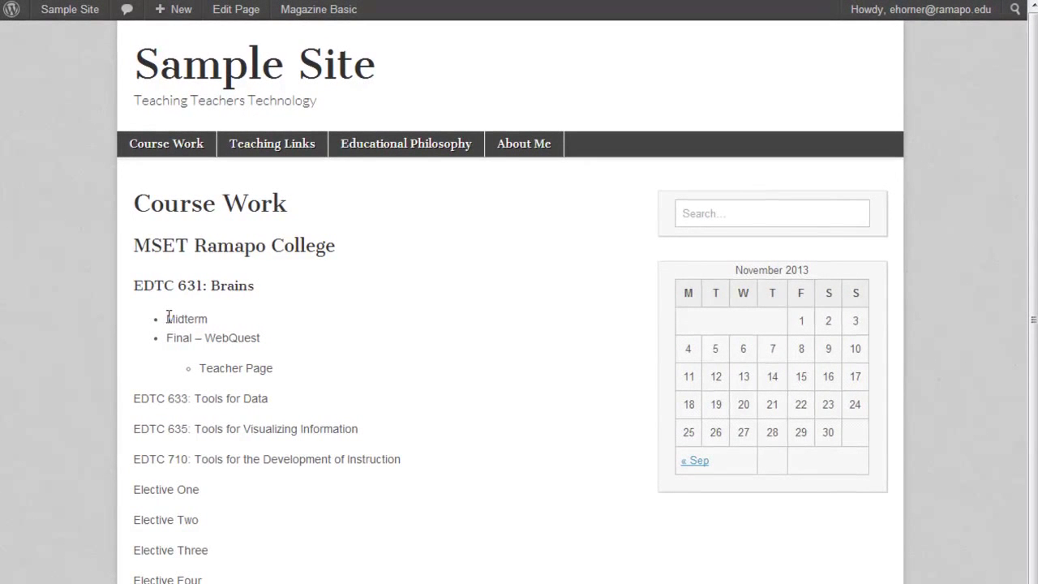
Step: Highlight the Midterm, Final – WebQuest and Teacher Page items on the Course Work page
{"action": "left_click_drag", "start_coordinate": [168, 320], "coordinate": [220, 326]}
{"action": "left_click_drag", "start_coordinate": [167, 337], "coordinate": [265, 342]}
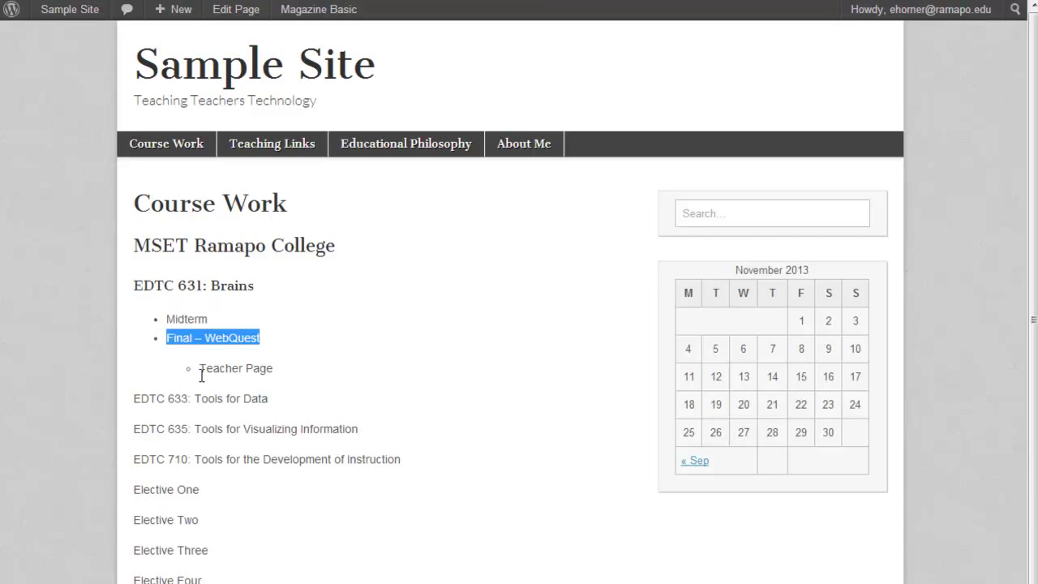
{"action": "left_click_drag", "start_coordinate": [199, 369], "coordinate": [289, 371]}
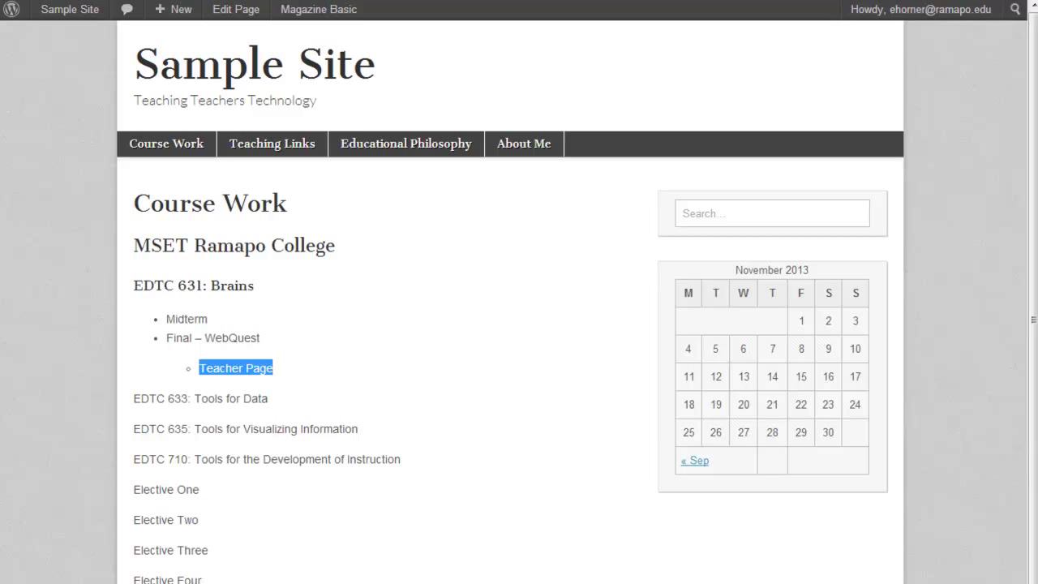
{"action": "left_click_drag", "start_coordinate": [166, 319], "coordinate": [208, 320]}
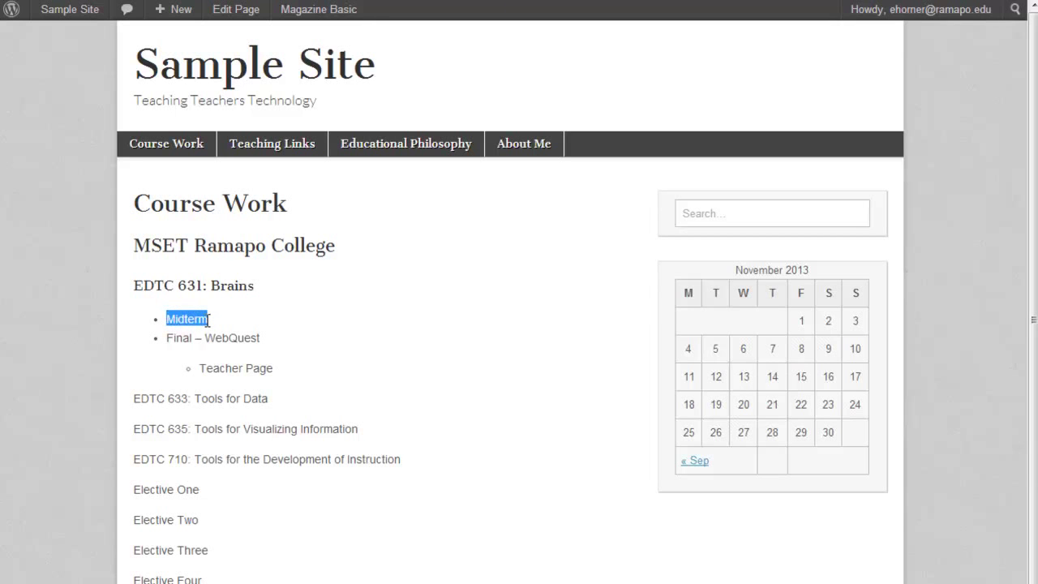
{"action": "left_click_drag", "start_coordinate": [166, 338], "coordinate": [270, 344]}
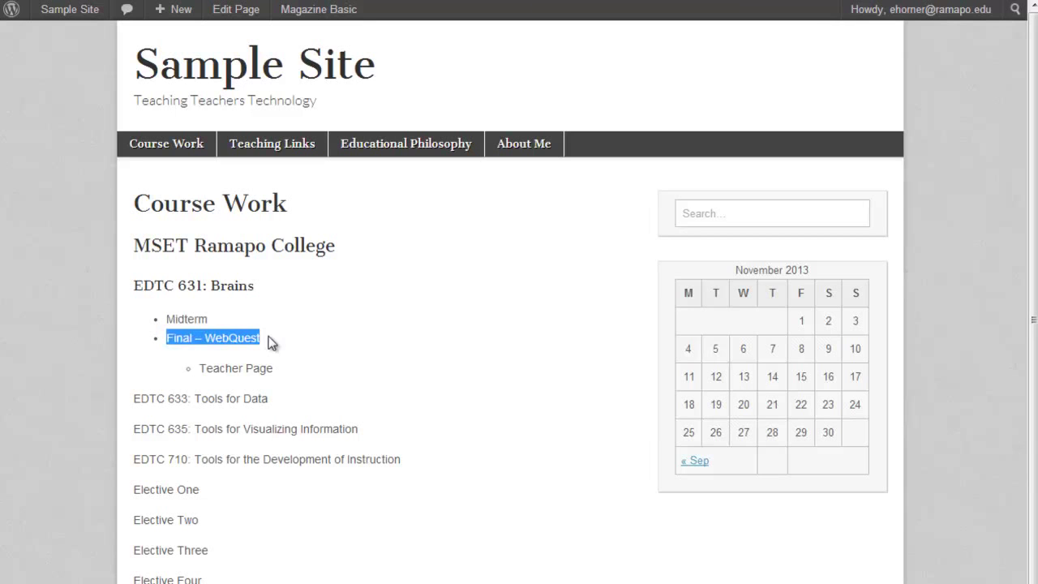
{"action": "left_click_drag", "start_coordinate": [200, 369], "coordinate": [296, 373]}
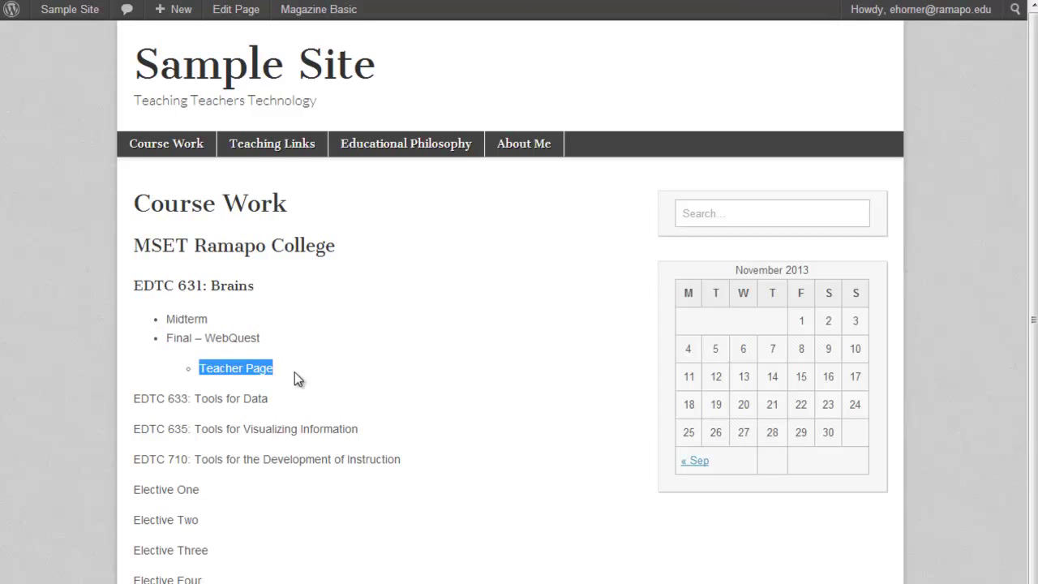
Step: Select the word Midterm and switch to the Web Quests presentation
{"action": "left_click", "coordinate": [167, 320]}
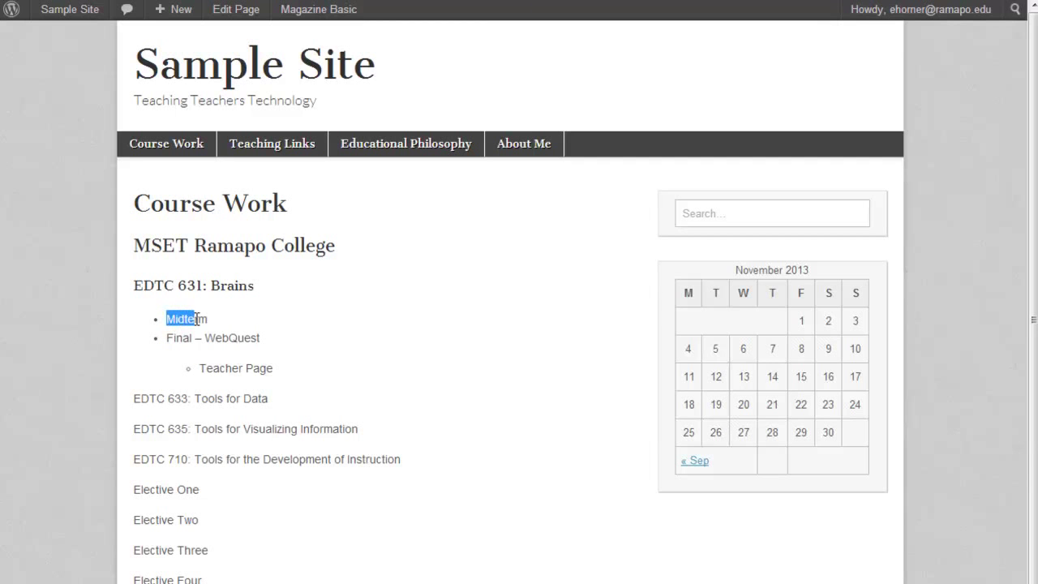
{"action": "left_click_drag", "start_coordinate": [167, 320], "coordinate": [209, 316]}
{"action": "key", "text": "alt+Tab"}
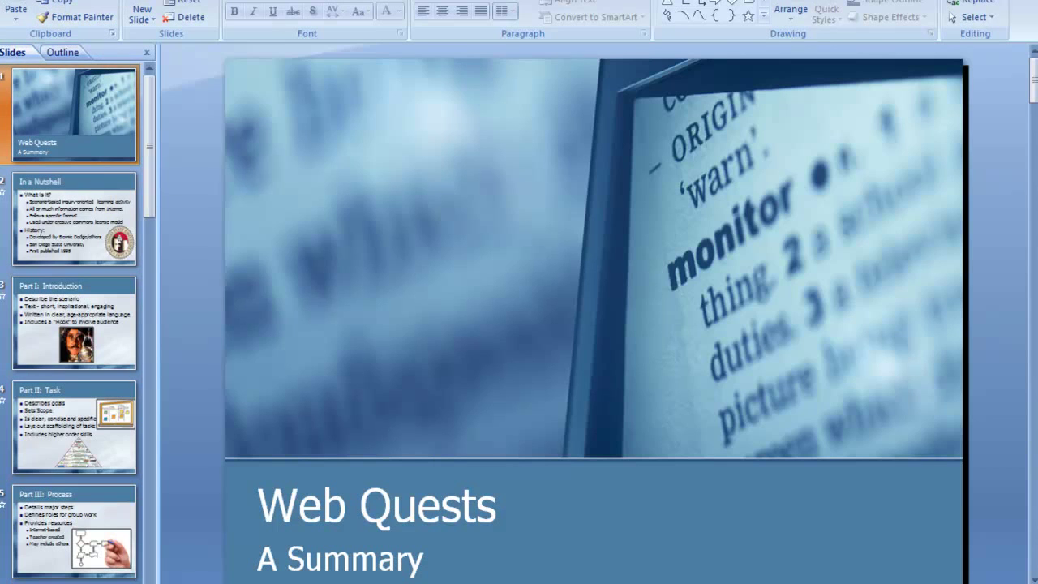
Step: Print the Web Quests slides to a desktop PDF with the CutePDF Writer printer
{"action": "left_click", "coordinate": [13, 4]}
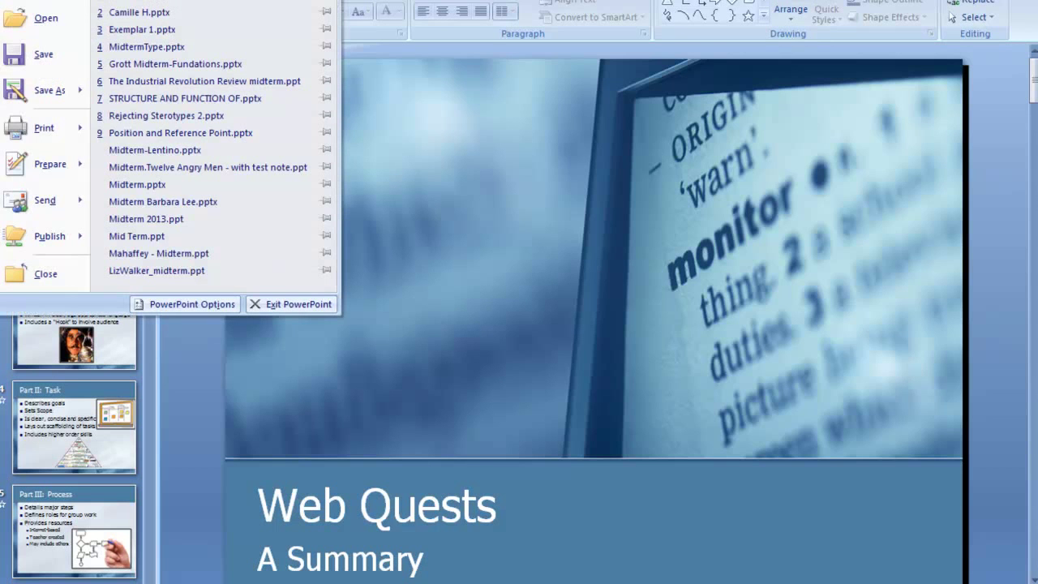
{"action": "mouse_move", "coordinate": [44, 128]}
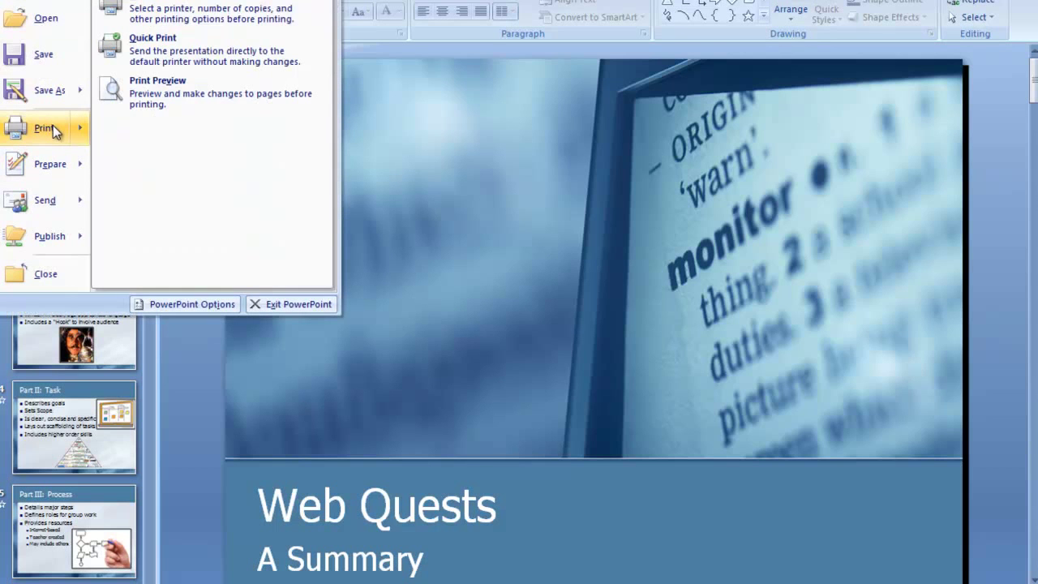
{"action": "left_click", "coordinate": [186, 11]}
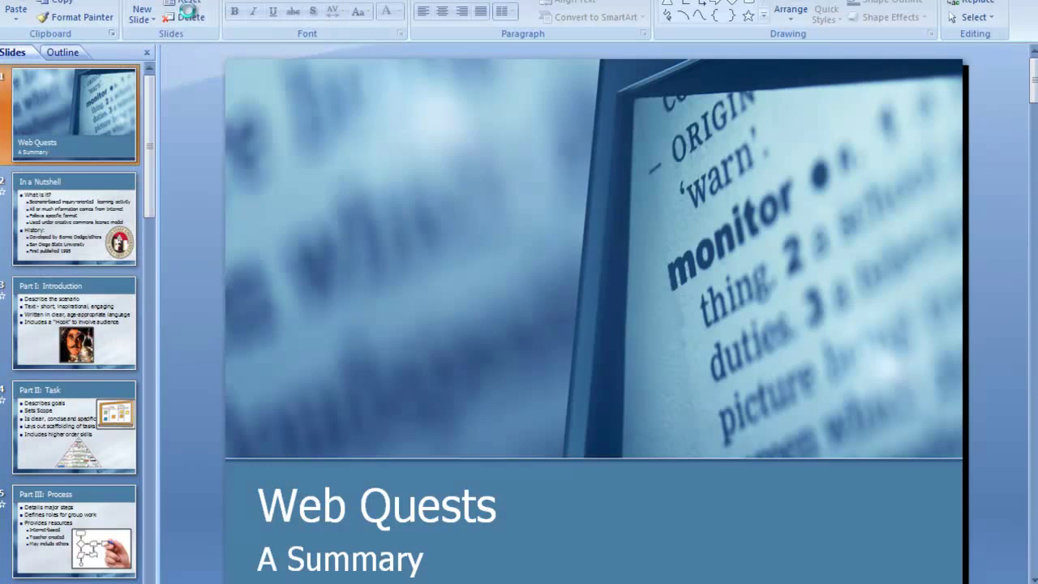
{"action": "left_click", "coordinate": [597, 174]}
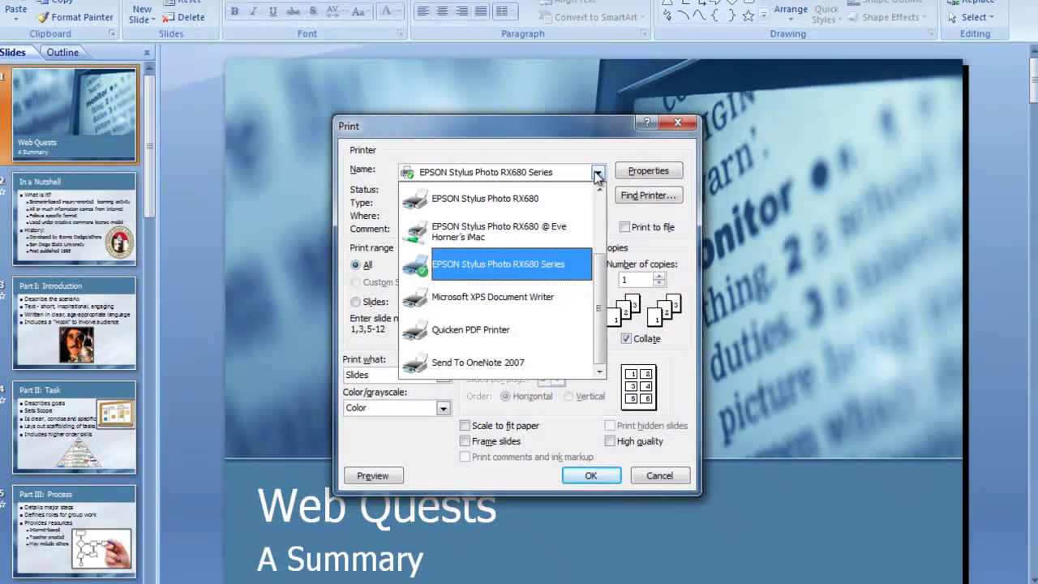
{"action": "scroll", "coordinate": [598, 234], "scroll_direction": "up", "scroll_amount": 3}
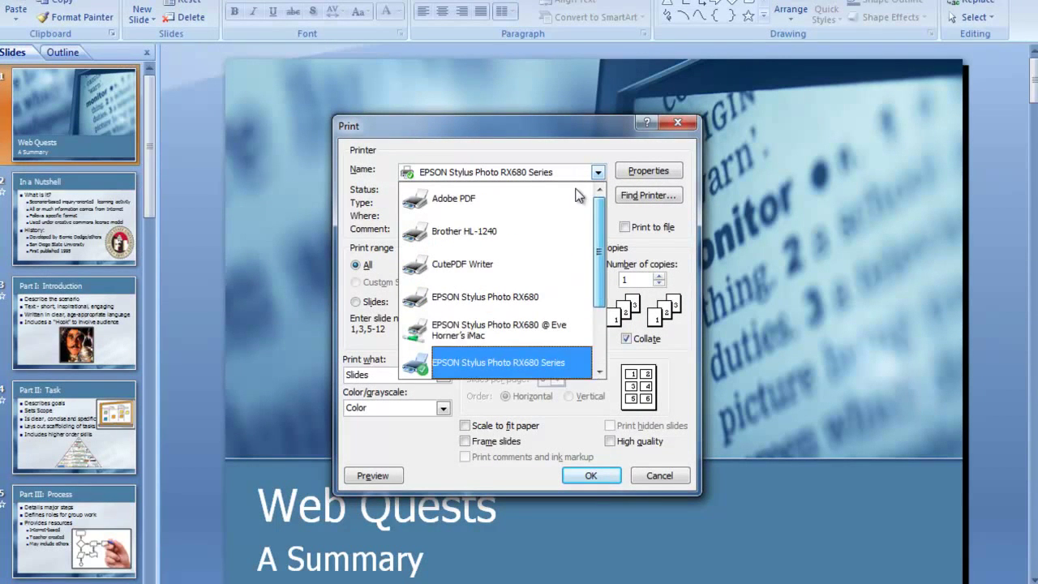
{"action": "left_click", "coordinate": [436, 273]}
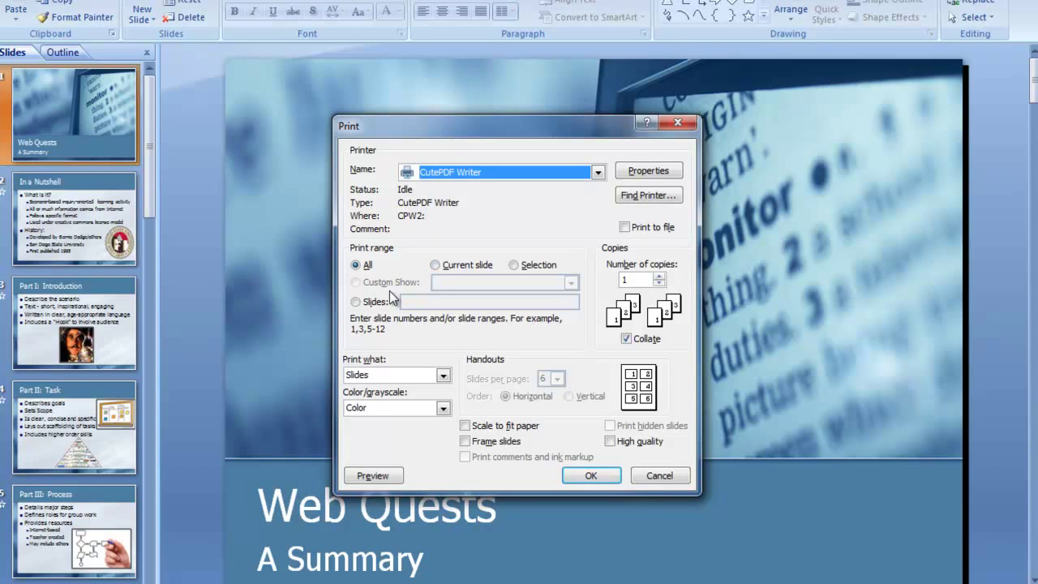
{"action": "left_click", "coordinate": [580, 475]}
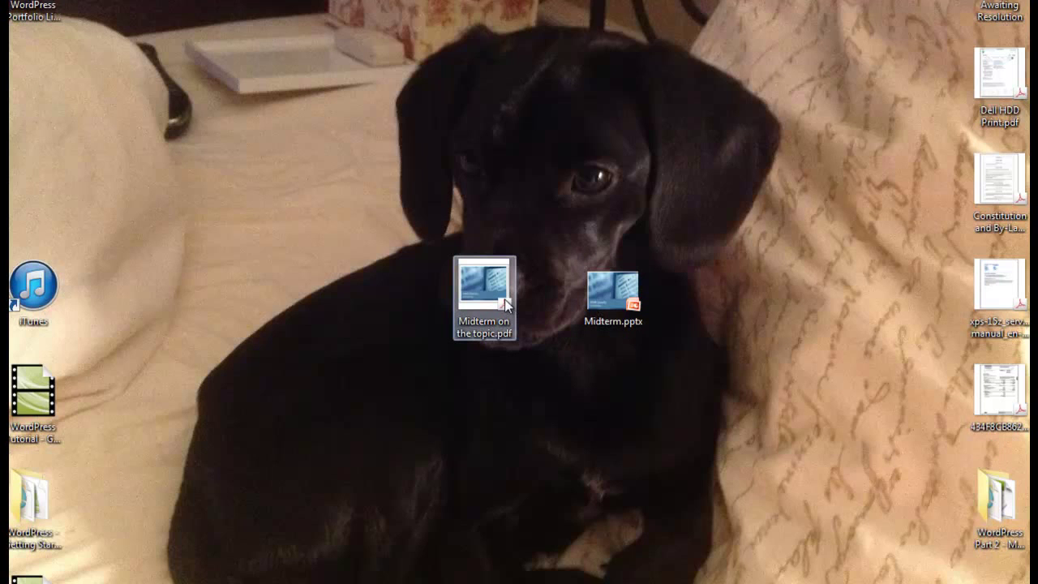
Step: Rename the desktop PDF to Midterm.pdf and bring the Sample Site browser window back
{"action": "mouse_move", "coordinate": [473, 293]}
{"action": "left_mouse_down"}
{"action": "mouse_move", "coordinate": [490, 301]}
{"action": "mouse_move", "coordinate": [448, 302]}
{"action": "left_mouse_up"}
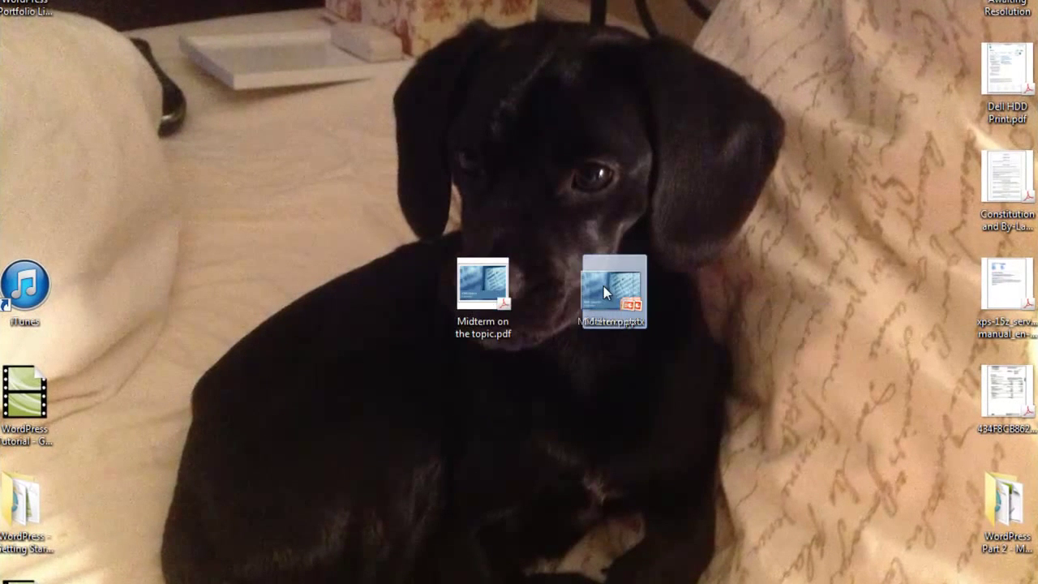
{"action": "left_click_drag", "start_coordinate": [604, 286], "coordinate": [589, 294]}
{"action": "left_click", "coordinate": [491, 338]}
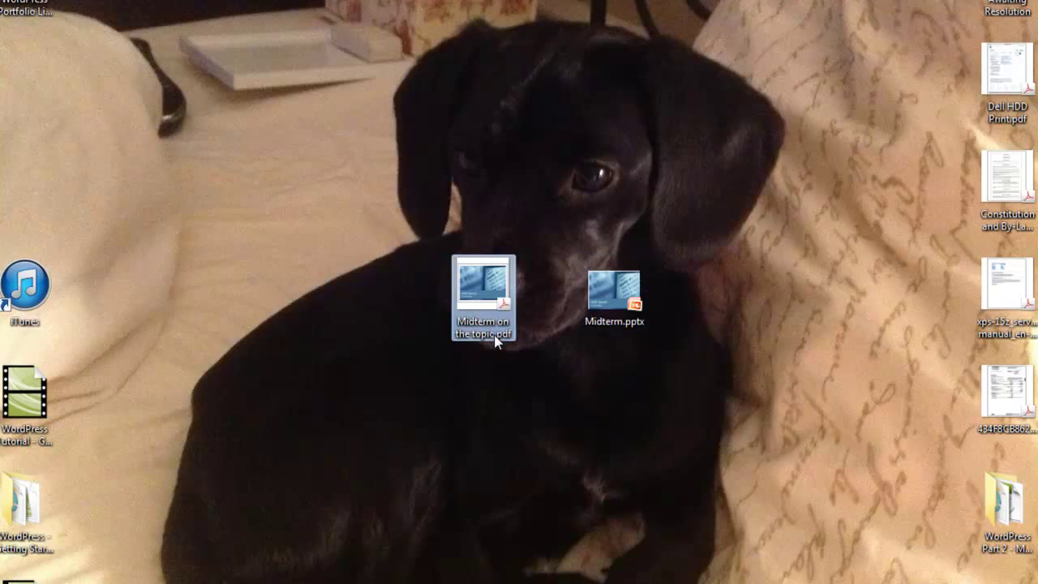
{"action": "left_click", "coordinate": [494, 339]}
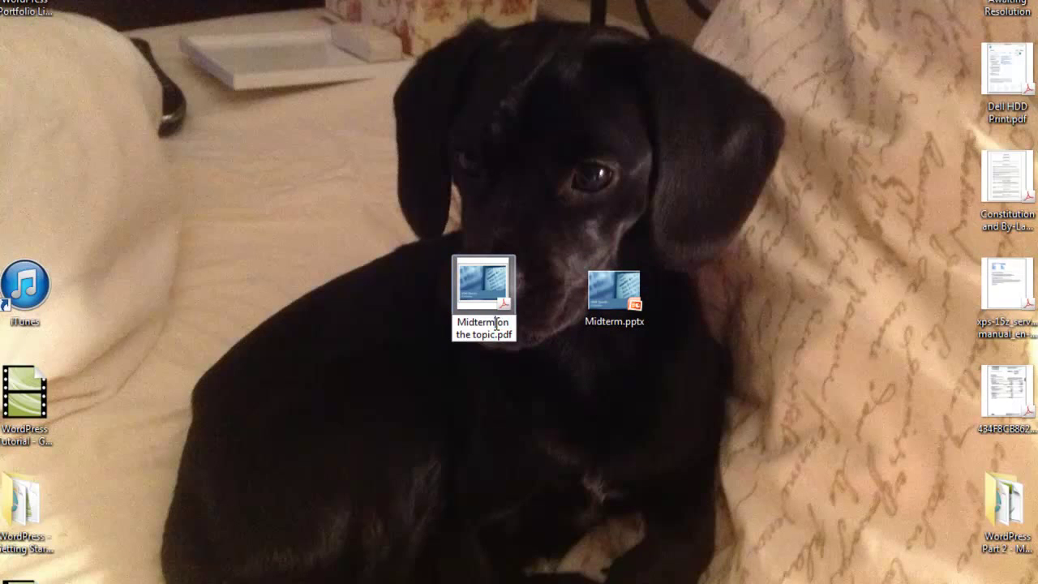
{"action": "left_click_drag", "start_coordinate": [496, 322], "coordinate": [498, 333]}
{"action": "key", "text": "BackSpace"}
{"action": "key", "text": "Return"}
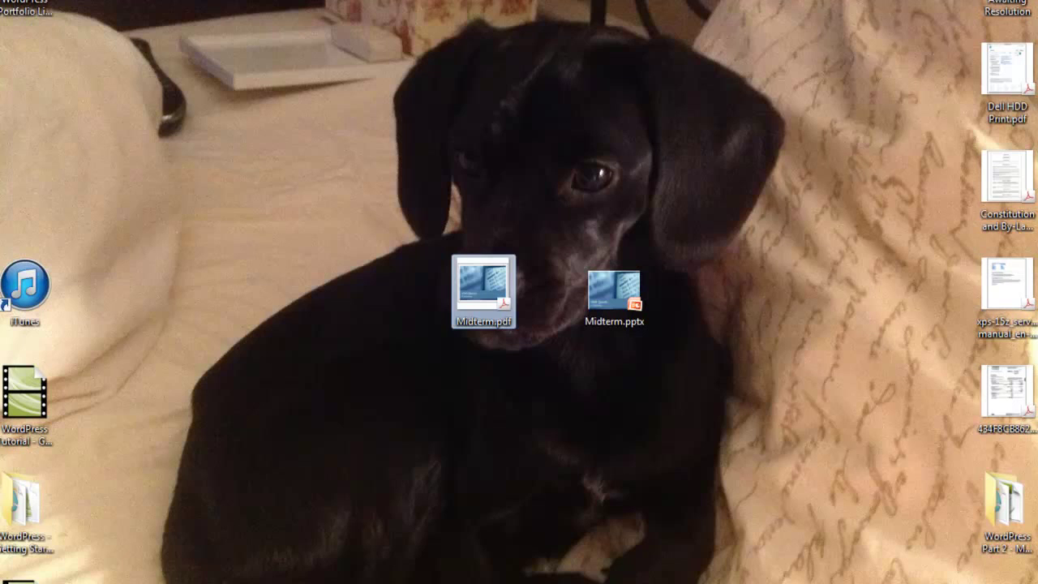
{"action": "left_click", "coordinate": [188, 583]}
{"action": "left_click", "coordinate": [140, 534]}
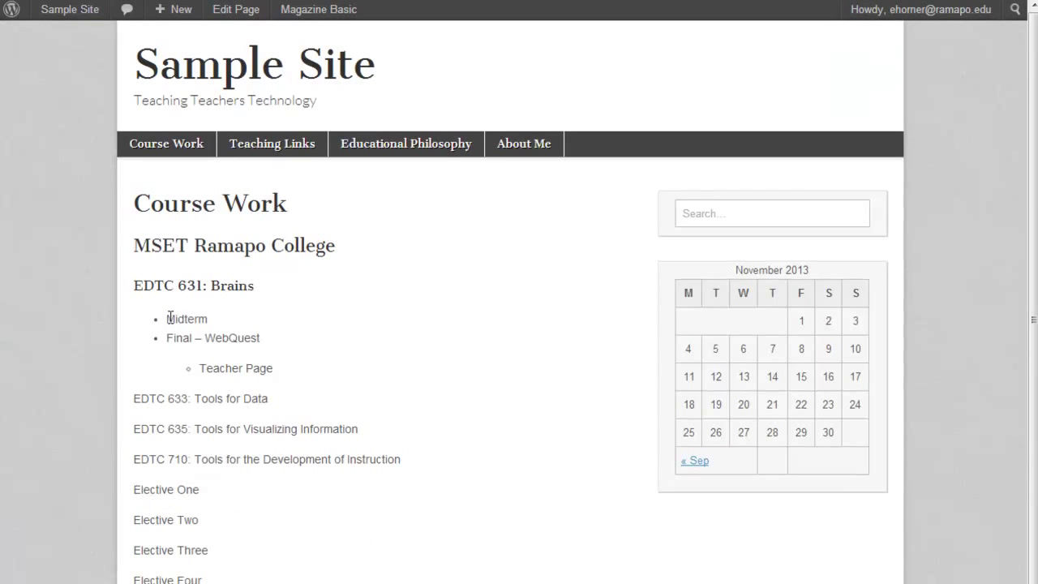
Step: Open the empty WordPress Media Library and enlarge the browser window
{"action": "left_click_drag", "start_coordinate": [166, 319], "coordinate": [211, 319]}
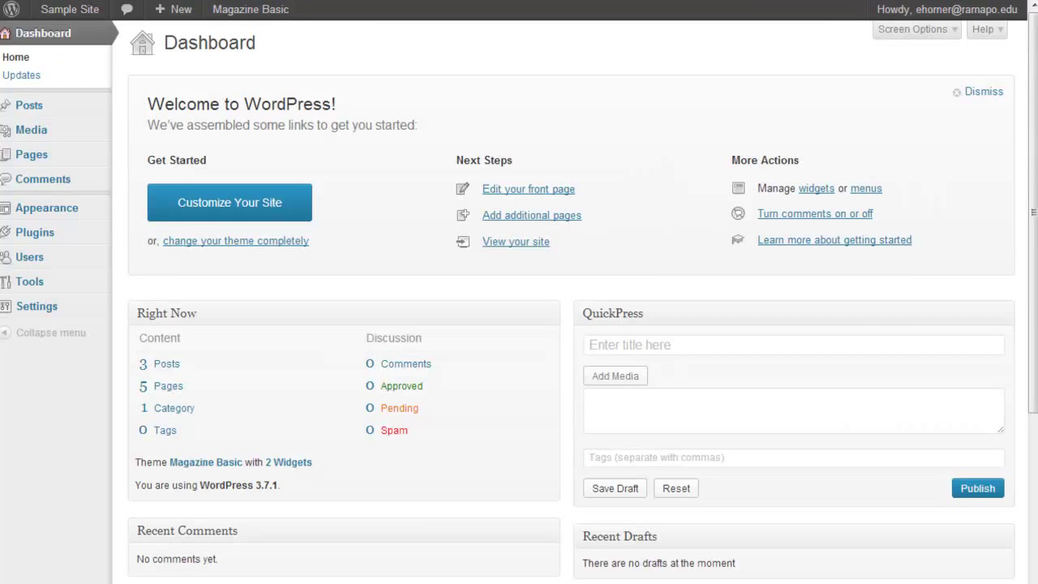
{"action": "mouse_move", "coordinate": [32, 130]}
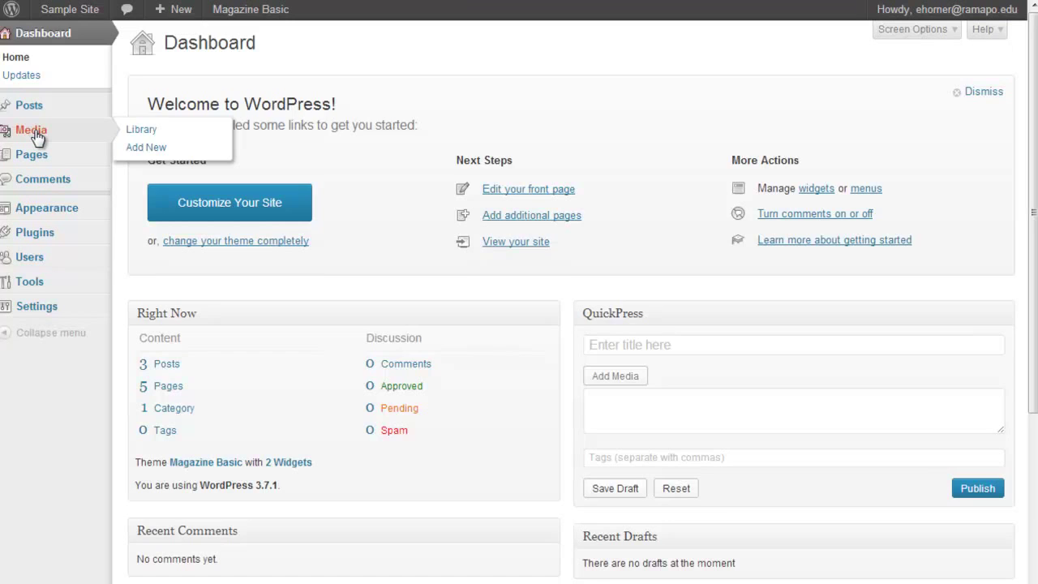
{"action": "left_click", "coordinate": [33, 132]}
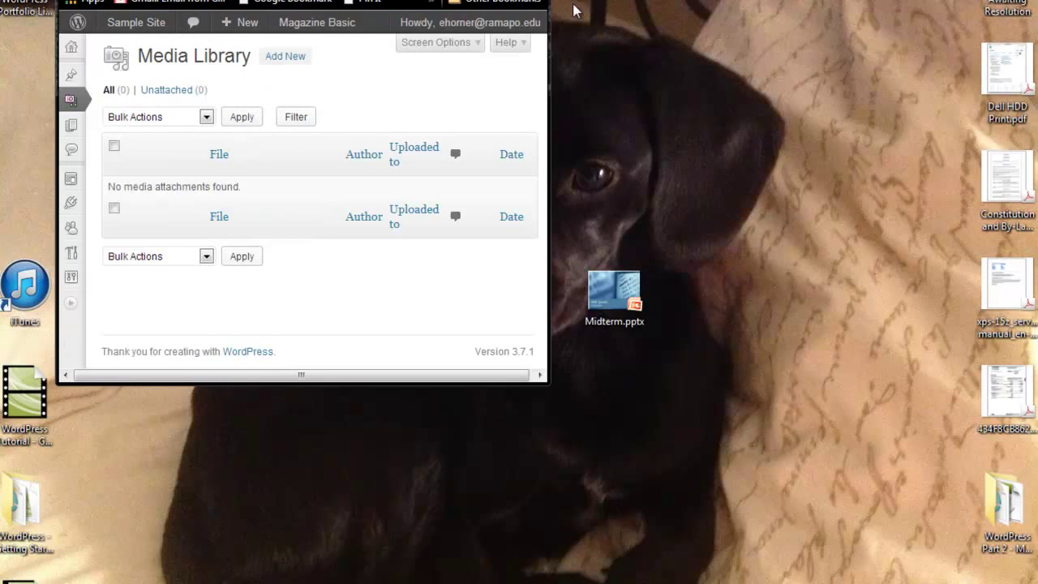
{"action": "left_click_drag", "start_coordinate": [542, 381], "coordinate": [948, 580]}
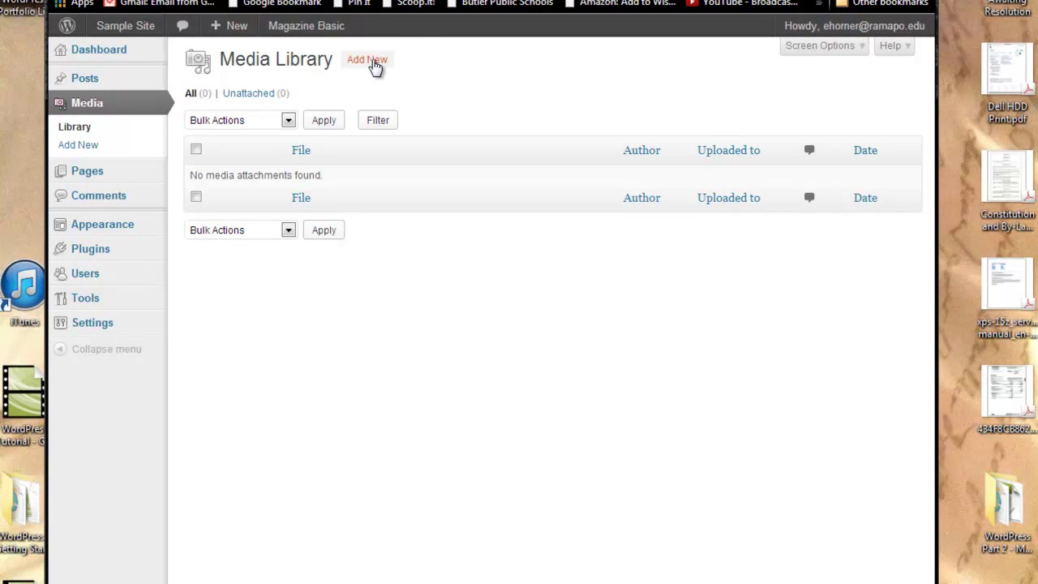
Step: Upload Midterm.pdf through Media > Add New with Select Files
{"action": "left_click", "coordinate": [373, 64]}
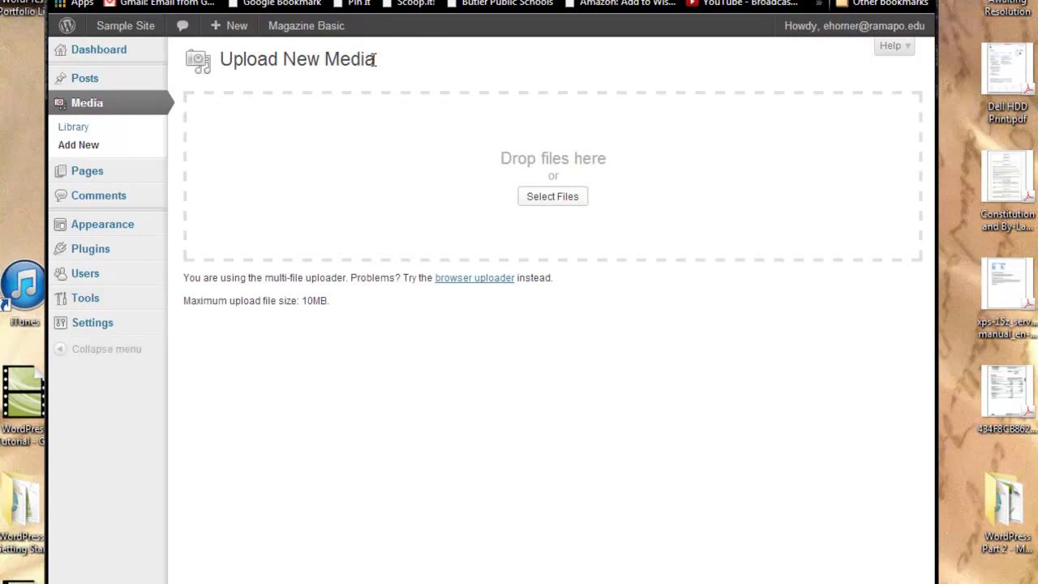
{"action": "left_click", "coordinate": [542, 199]}
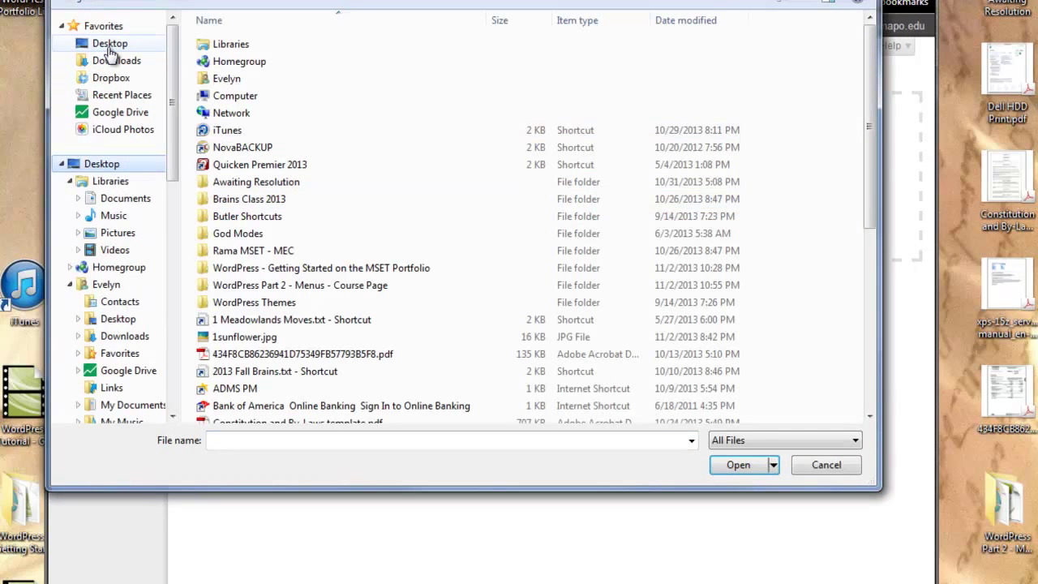
{"action": "left_click_drag", "start_coordinate": [874, 160], "coordinate": [877, 312]}
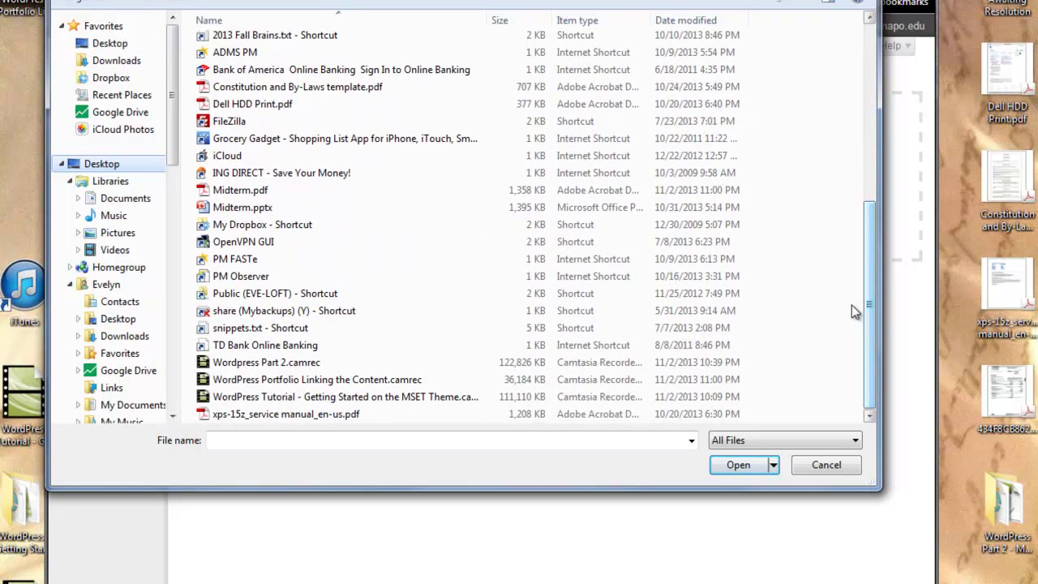
{"action": "left_click", "coordinate": [217, 189]}
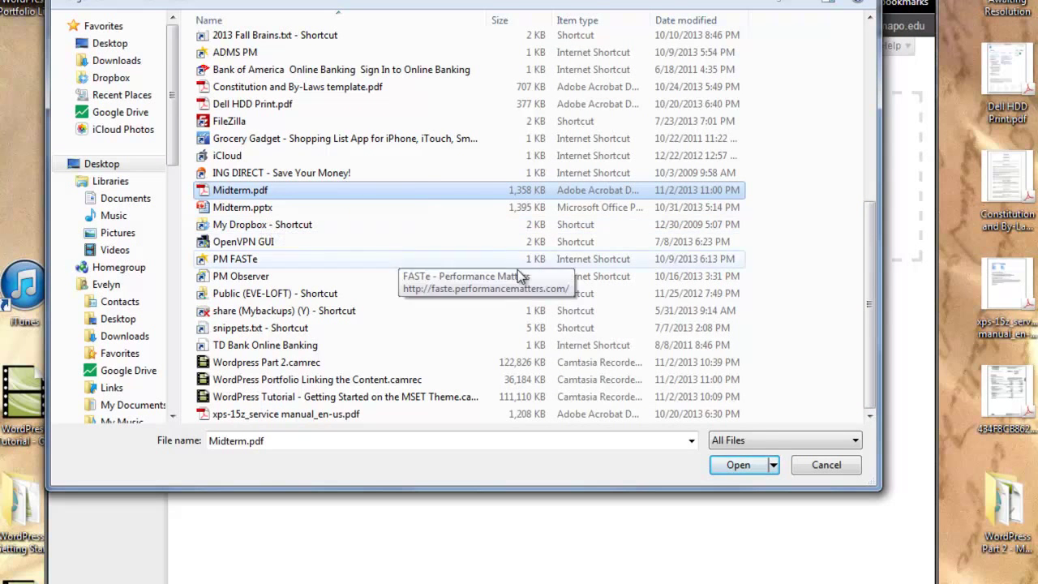
{"action": "left_click", "coordinate": [743, 467]}
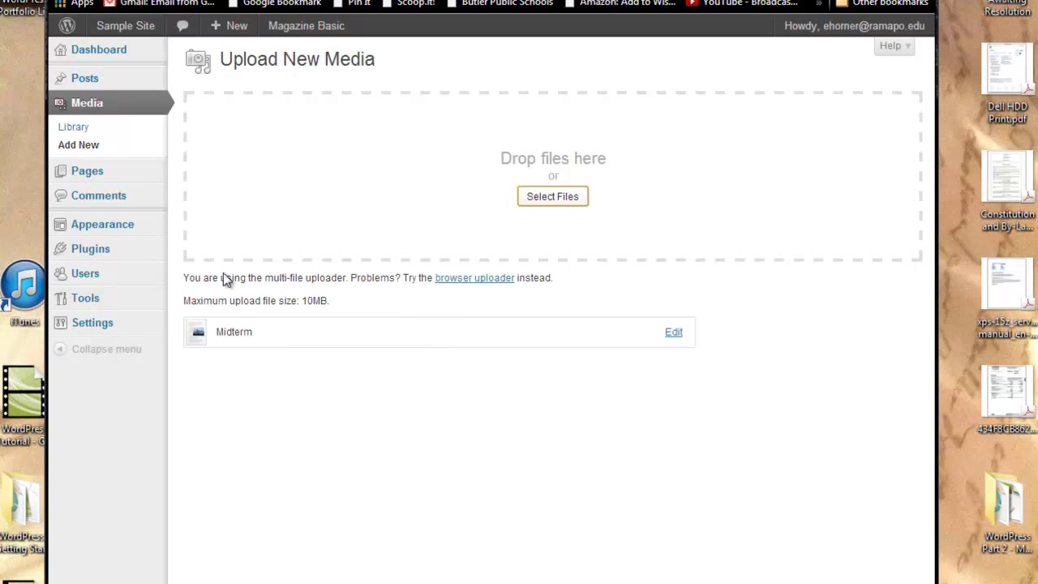
{"action": "mouse_move", "coordinate": [86, 172]}
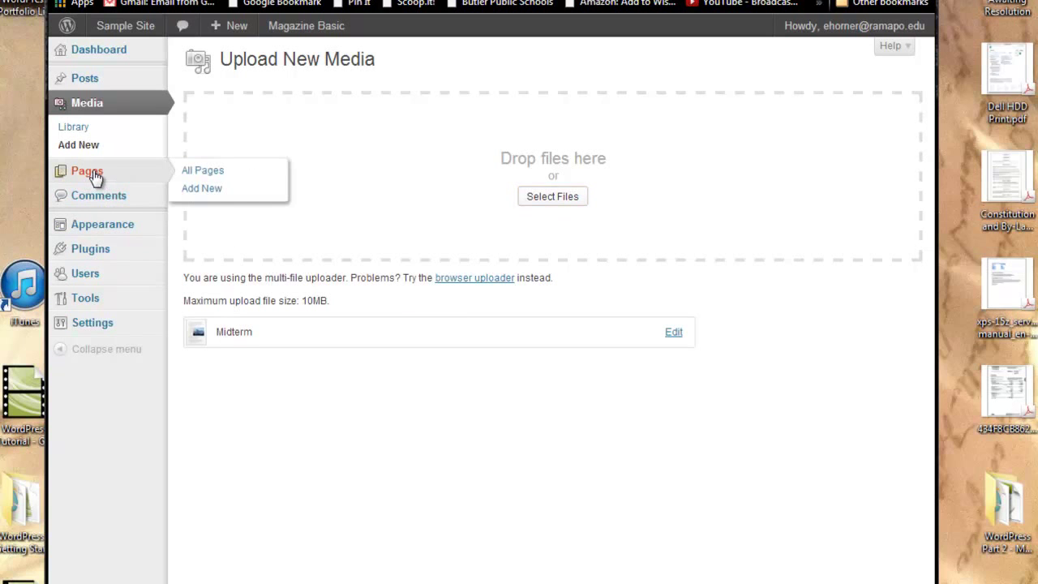
Step: Edit the Course Work page, highlight the Midterm bullet and bring up Add Media
{"action": "left_click", "coordinate": [95, 178]}
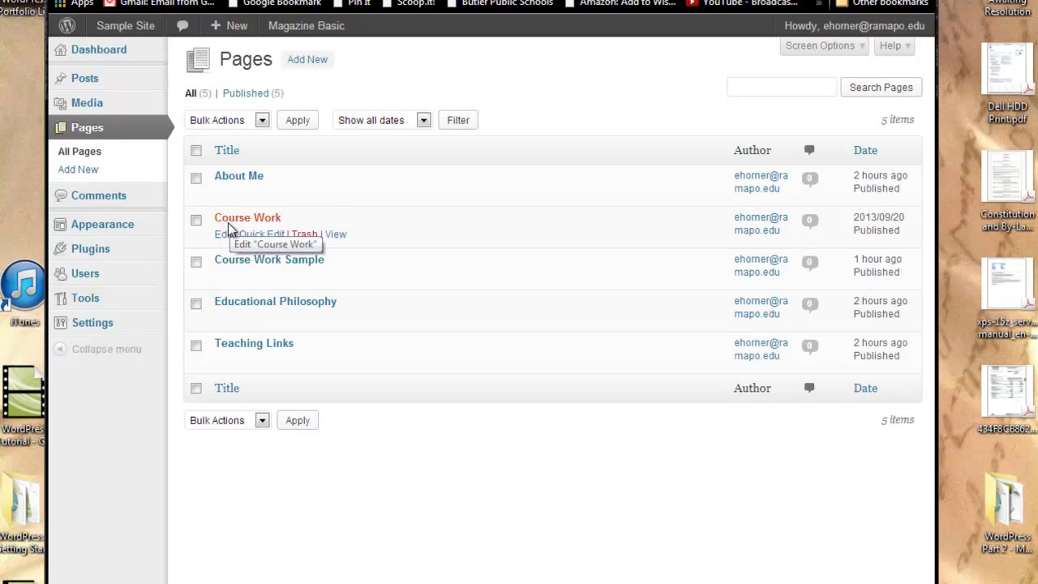
{"action": "left_click", "coordinate": [225, 238]}
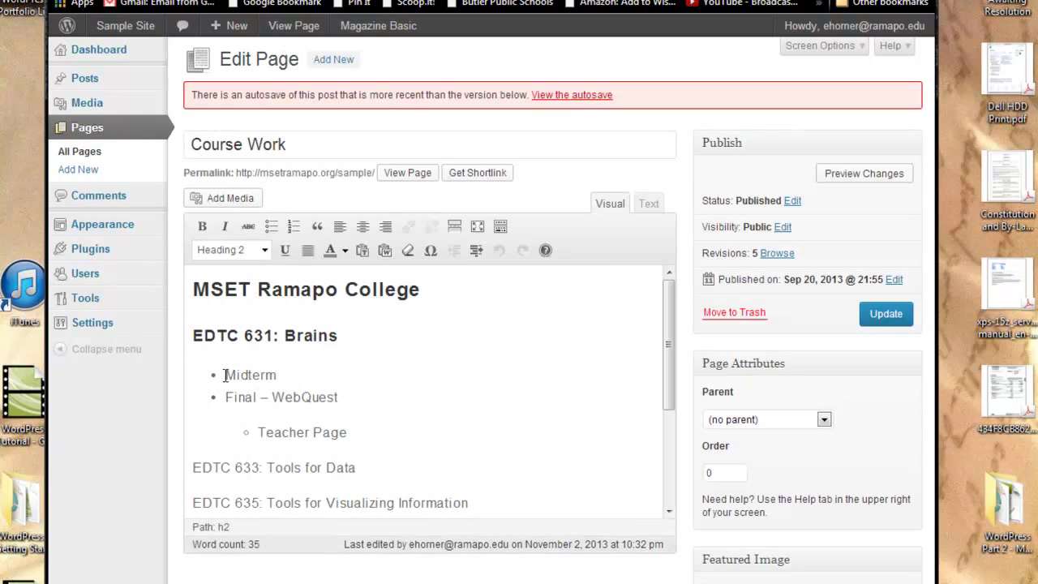
{"action": "left_click_drag", "start_coordinate": [225, 375], "coordinate": [280, 375]}
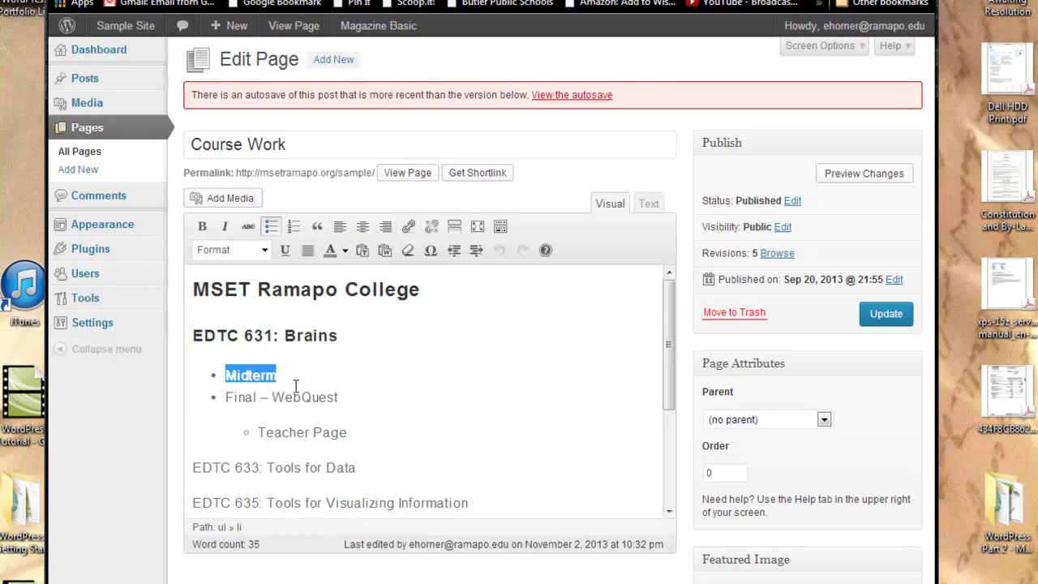
{"action": "left_click", "coordinate": [233, 203]}
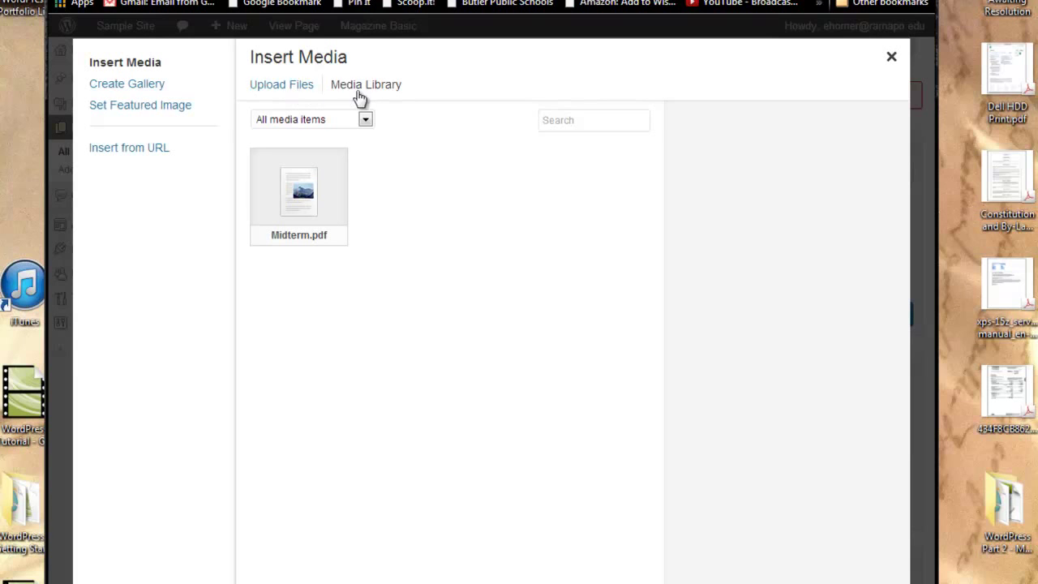
Step: Link the Midterm bullet to Midterm.pdf from the Media Library and update the page
{"action": "left_click", "coordinate": [304, 201]}
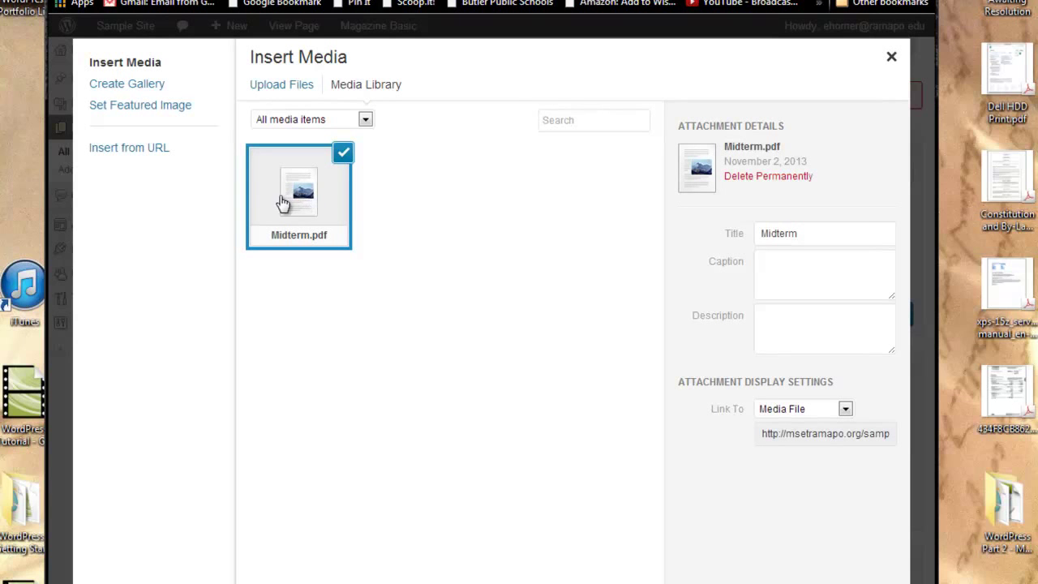
{"action": "left_click", "coordinate": [826, 234]}
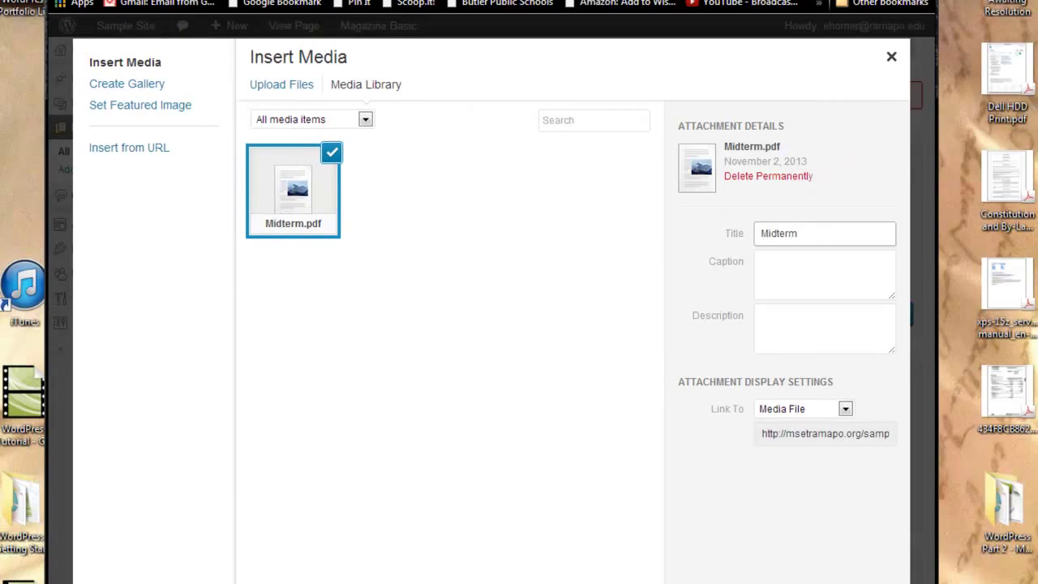
{"action": "left_click_drag", "start_coordinate": [941, 582], "coordinate": [979, 575]}
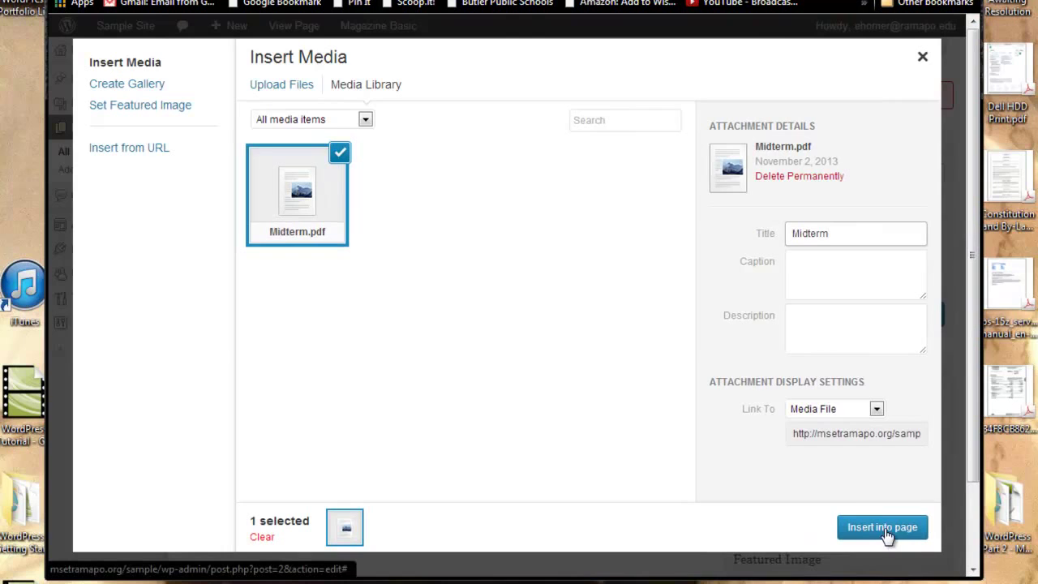
{"action": "left_click", "coordinate": [890, 529]}
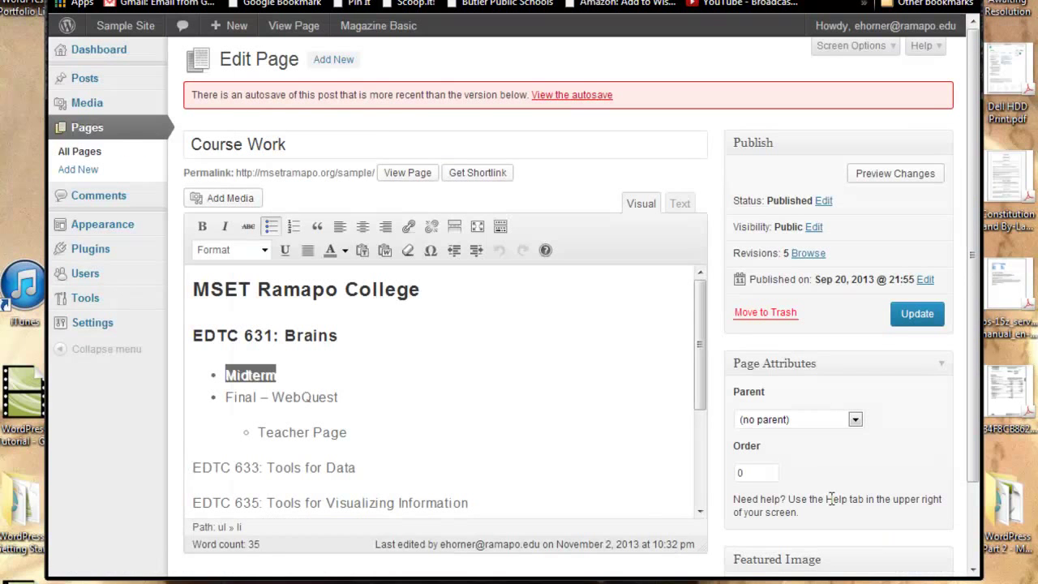
{"action": "left_click", "coordinate": [925, 319]}
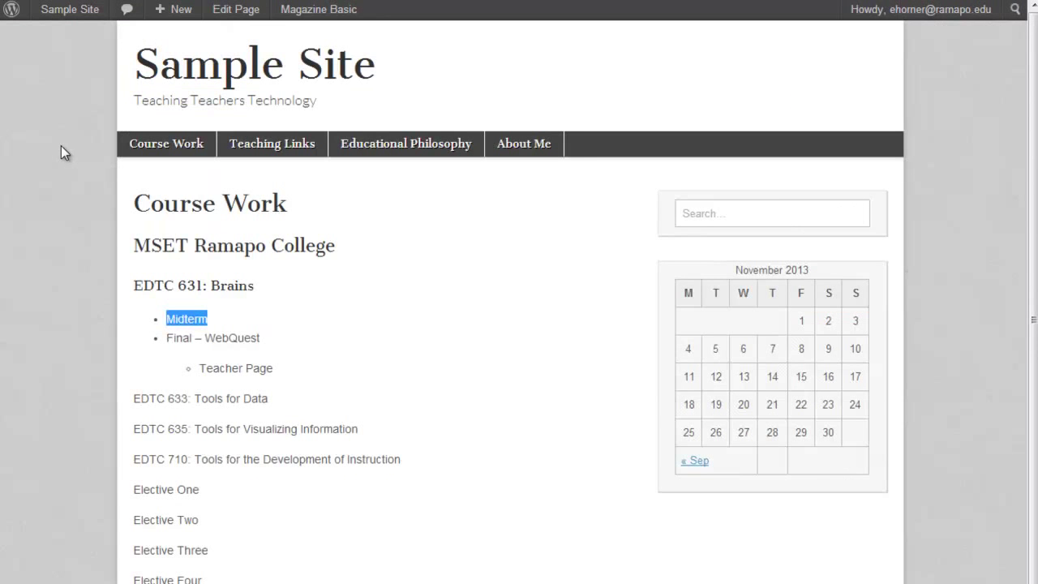
Step: View the live Course Work page and reload it
{"action": "left_click", "coordinate": [61, 146]}
{"action": "right_click", "coordinate": [62, 146]}
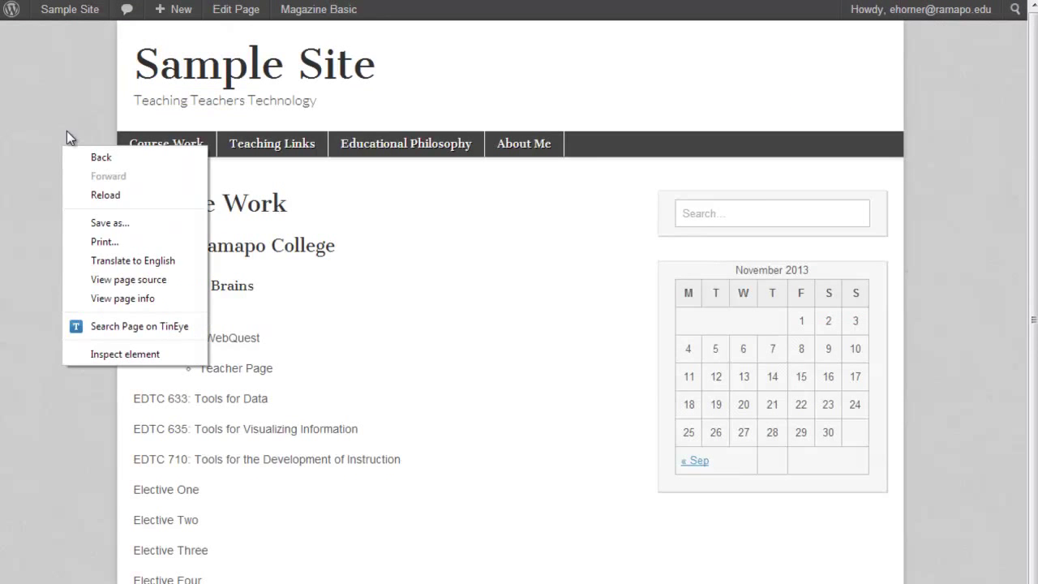
{"action": "left_click", "coordinate": [104, 195]}
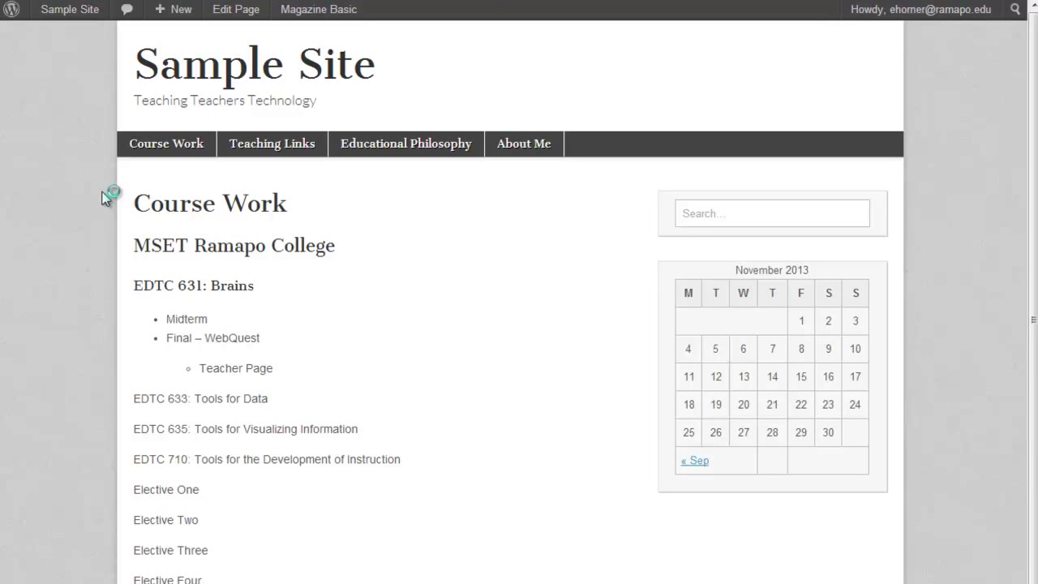
Step: Test that the Midterm link opens the PDF, then go back to Course Work
{"action": "left_click", "coordinate": [191, 321]}
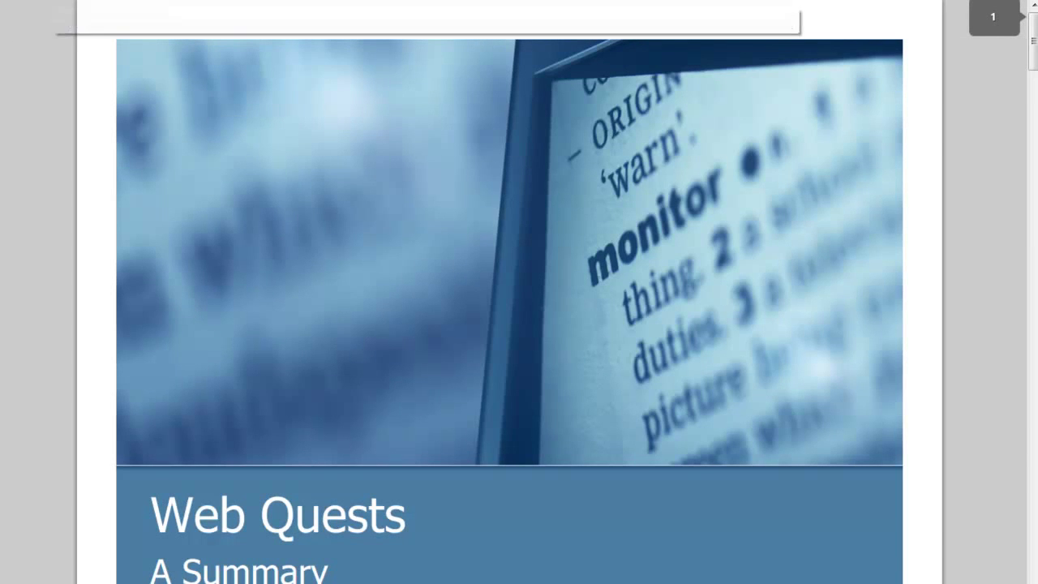
{"action": "key", "text": "alt+Left"}
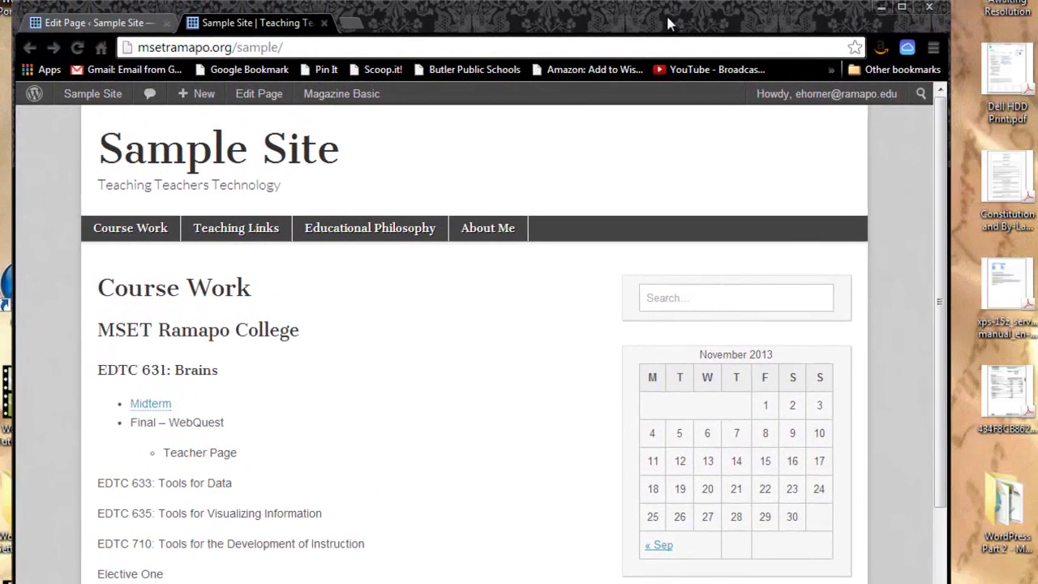
Step: Widen the browser window and load msetramapo.org/webquest2/ in a new tab
{"action": "left_click_drag", "start_coordinate": [670, 25], "coordinate": [657, 22]}
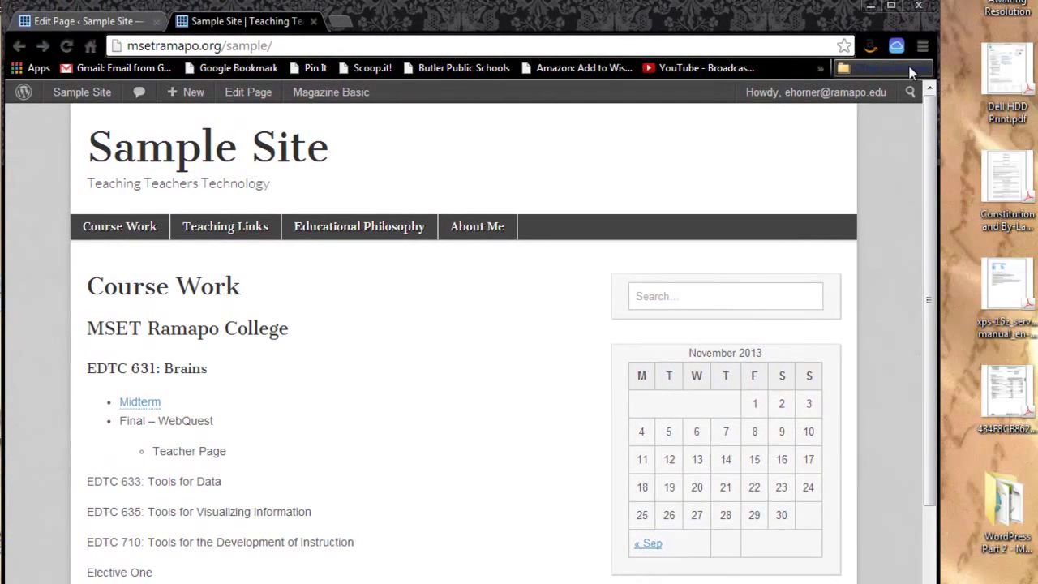
{"action": "left_click_drag", "start_coordinate": [939, 72], "coordinate": [1035, 71]}
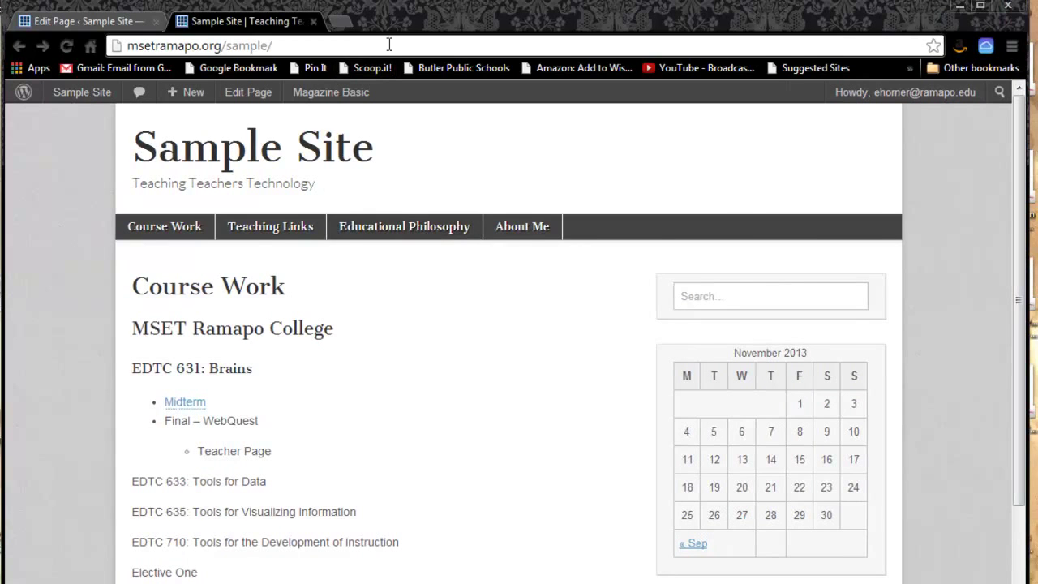
{"action": "left_click", "coordinate": [343, 24]}
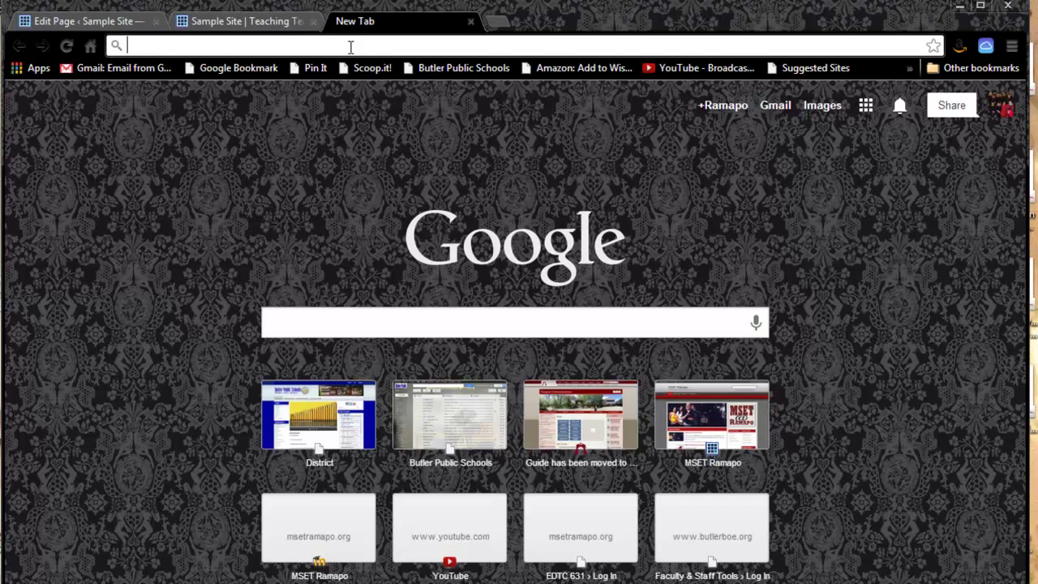
{"action": "type", "text": "mset"}
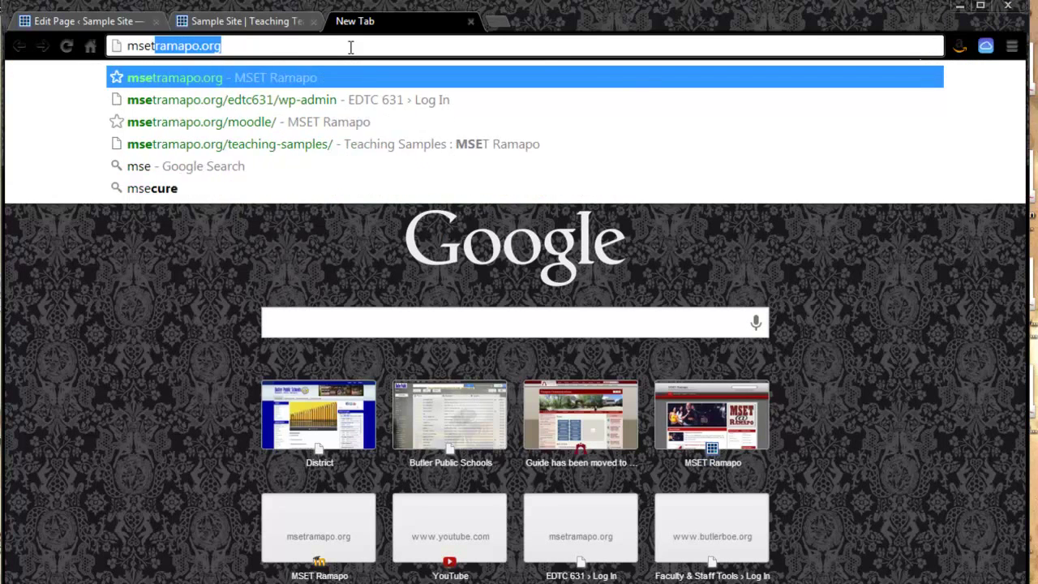
{"action": "key", "text": "Right"}
{"action": "type", "text": "/"}
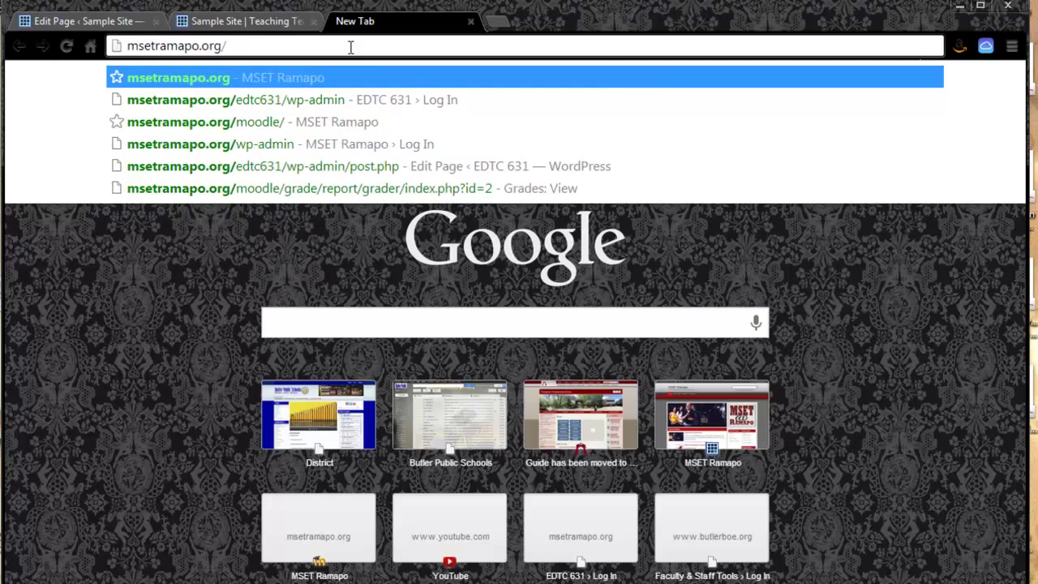
{"action": "type", "text": "web"}
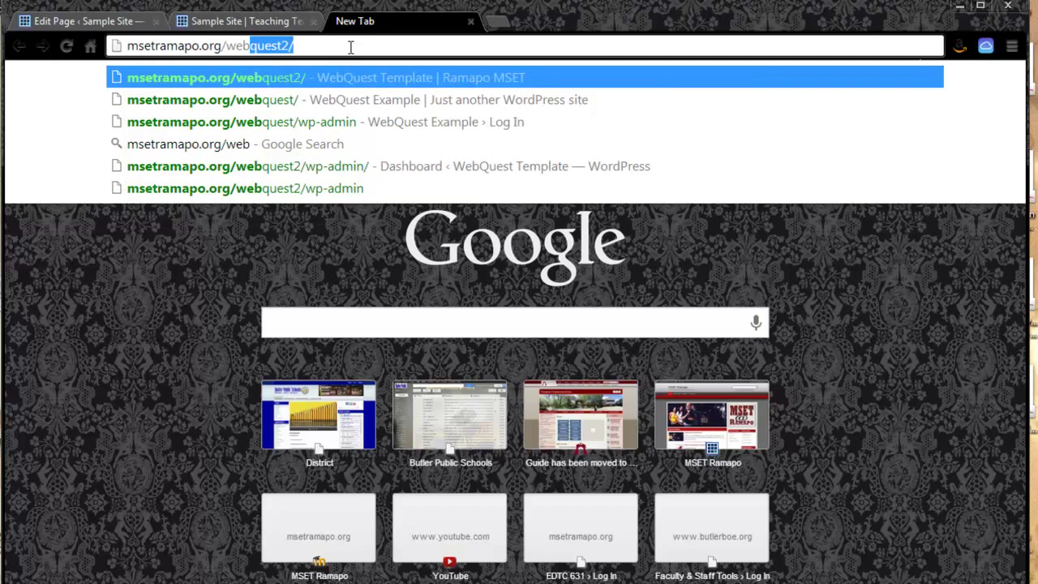
{"action": "key", "text": "Return"}
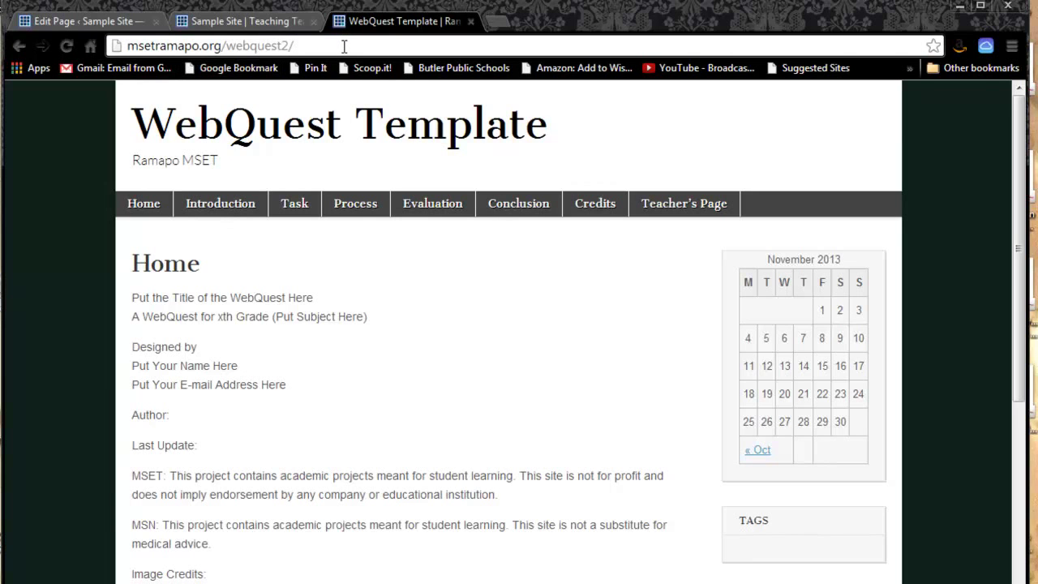
Step: Copy the WebQuest Template site address and return to the Course Work page editor
{"action": "left_click_drag", "start_coordinate": [344, 46], "coordinate": [65, 67]}
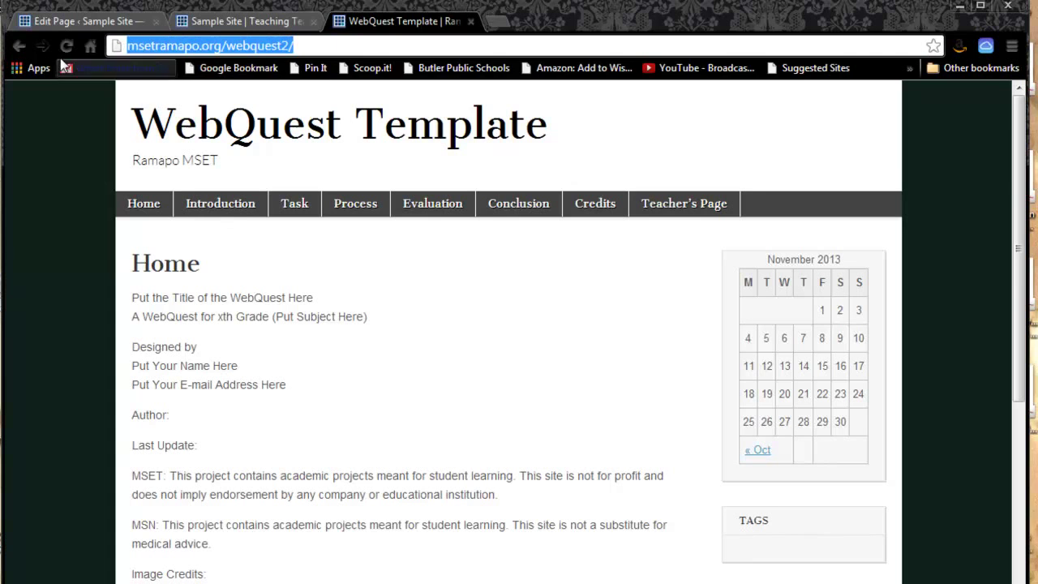
{"action": "right_click", "coordinate": [180, 47]}
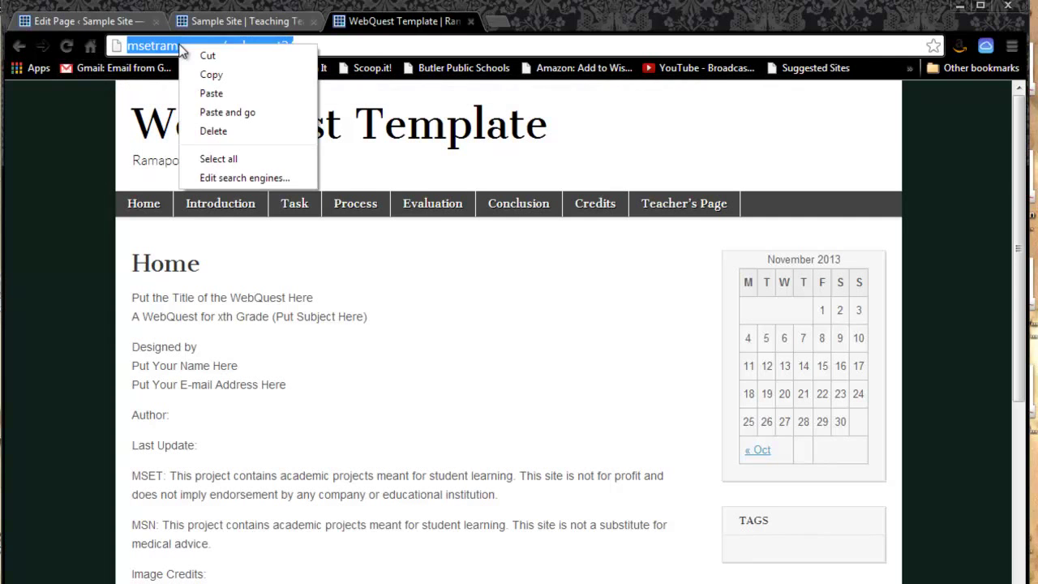
{"action": "left_click", "coordinate": [206, 74]}
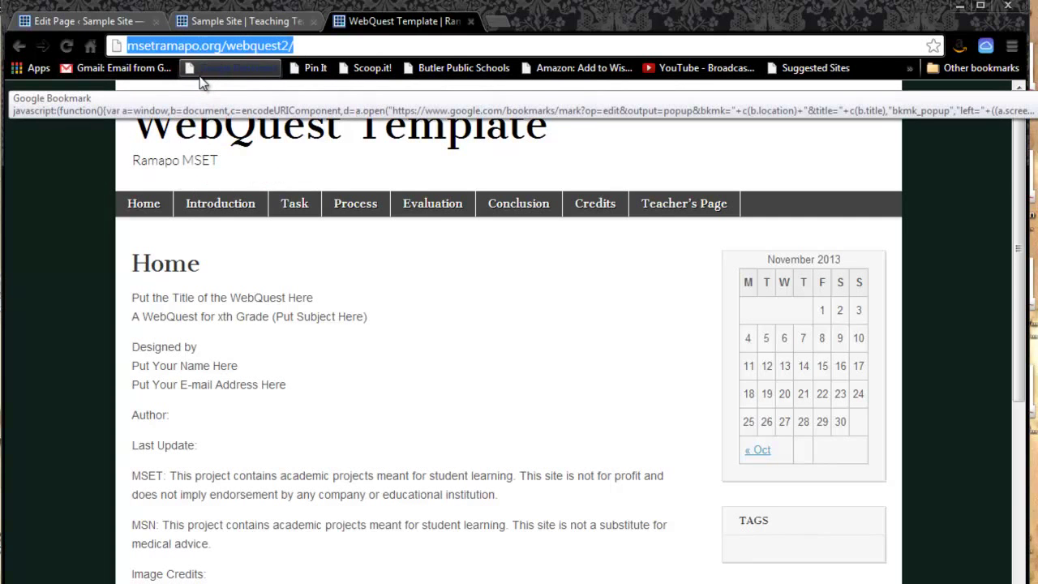
{"action": "left_click", "coordinate": [241, 24]}
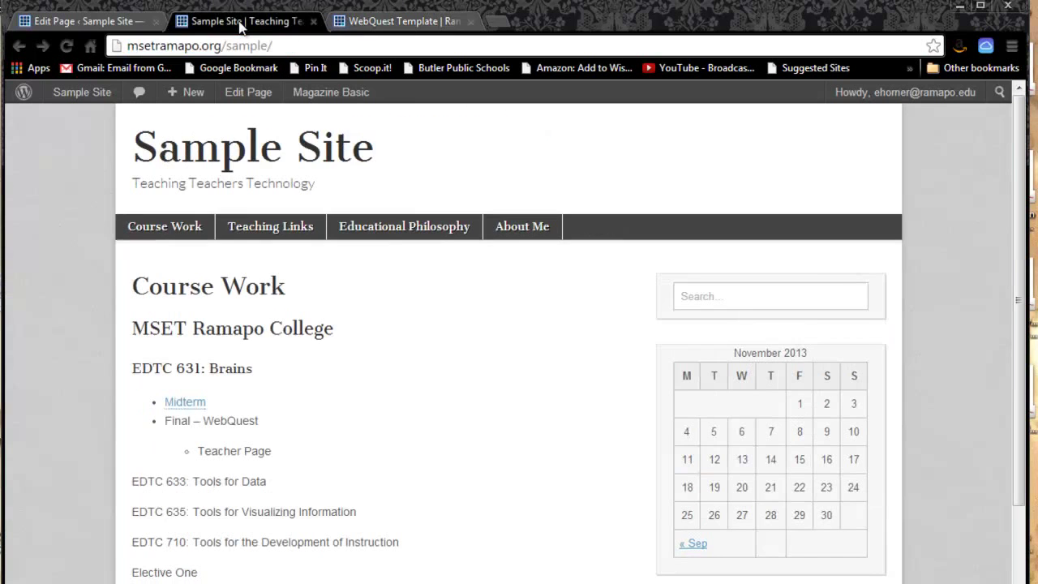
{"action": "left_click", "coordinate": [116, 24]}
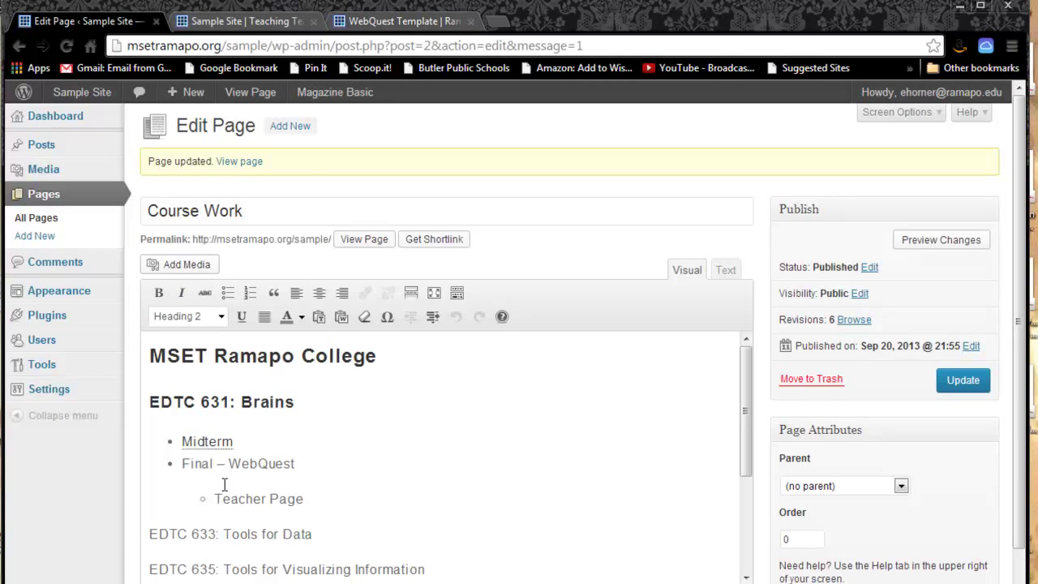
Step: Link the Final – WebQuest bullet to msetramapo.org/webquest2/ and update the Course Work page
{"action": "left_click_drag", "start_coordinate": [181, 463], "coordinate": [310, 470]}
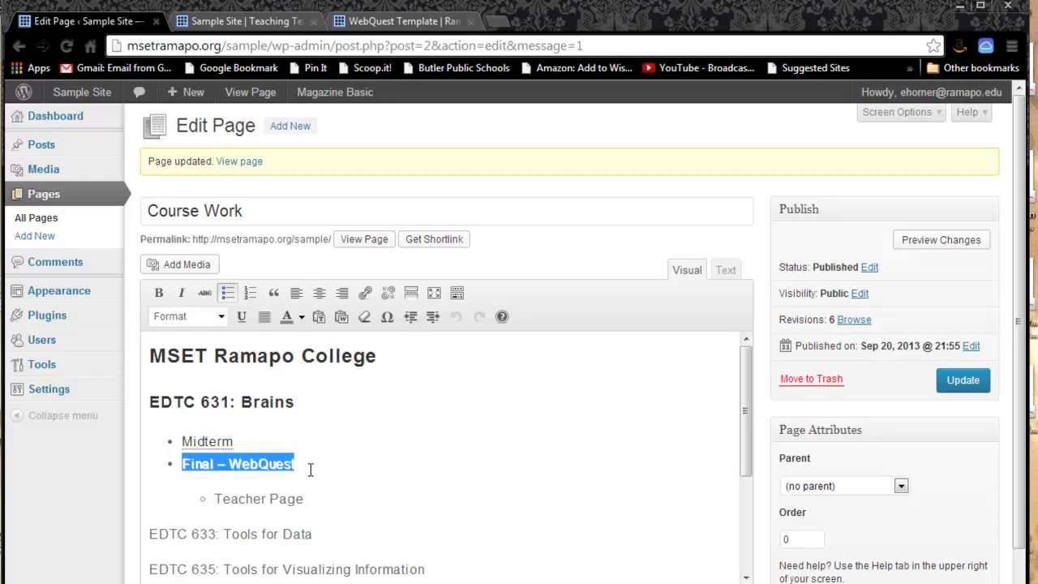
{"action": "left_click", "coordinate": [365, 294]}
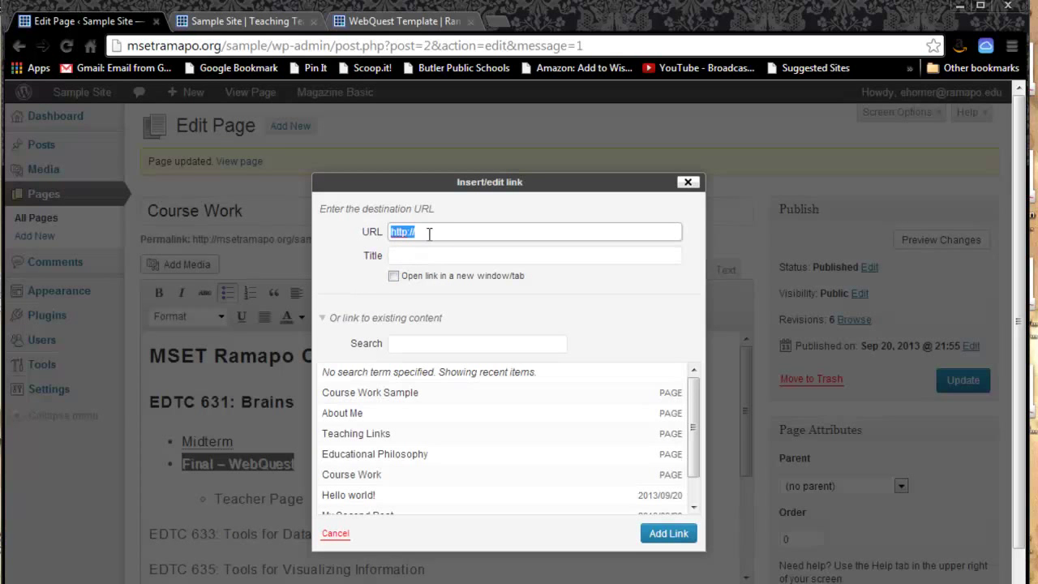
{"action": "left_click", "coordinate": [430, 232]}
{"action": "left_click_drag", "start_coordinate": [436, 232], "coordinate": [343, 253]}
{"action": "key", "text": "BackSpace"}
{"action": "key", "text": "ctrl+v"}
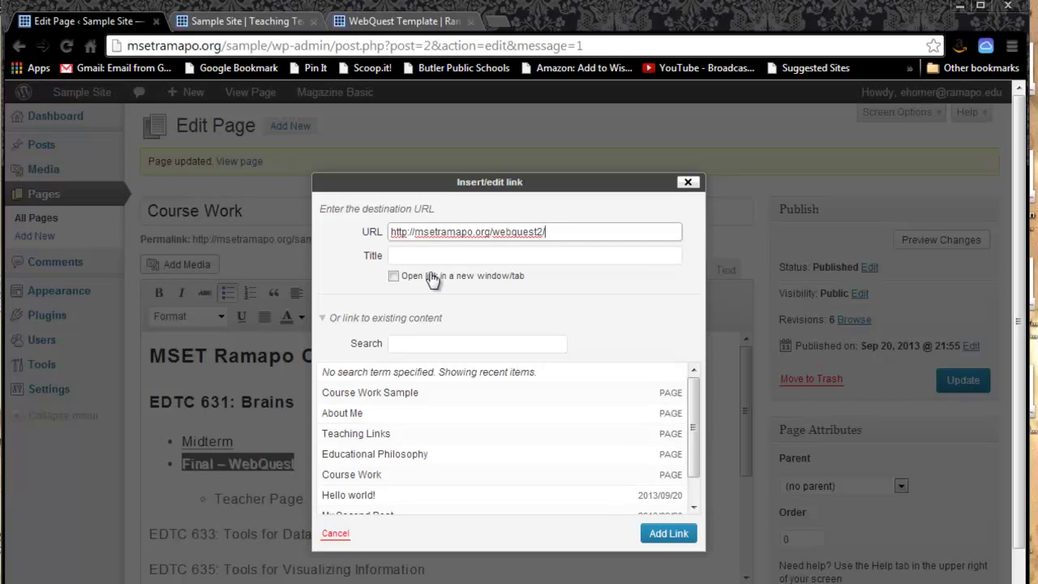
{"action": "left_click", "coordinate": [667, 534]}
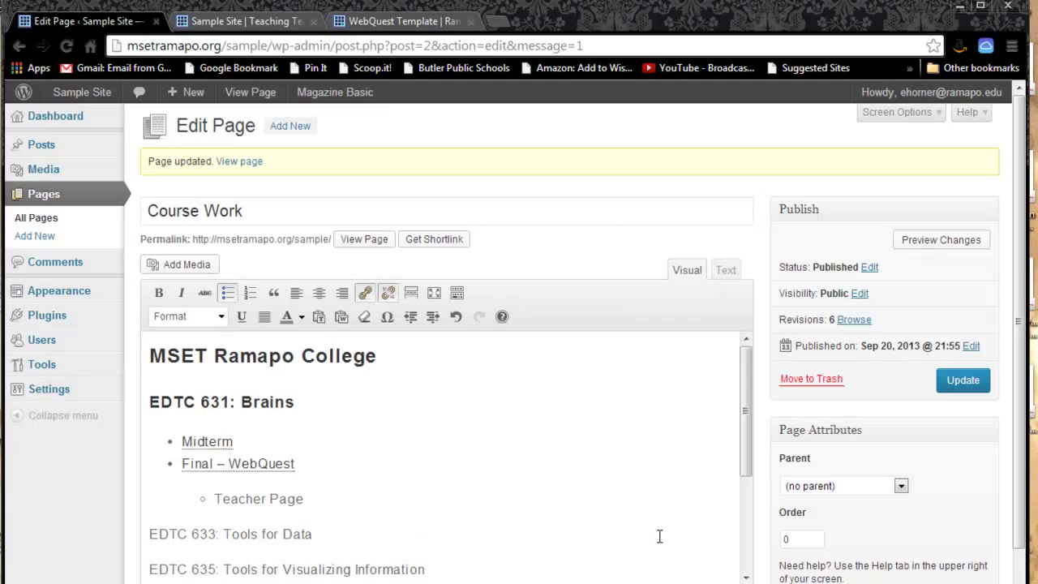
{"action": "left_click", "coordinate": [510, 501]}
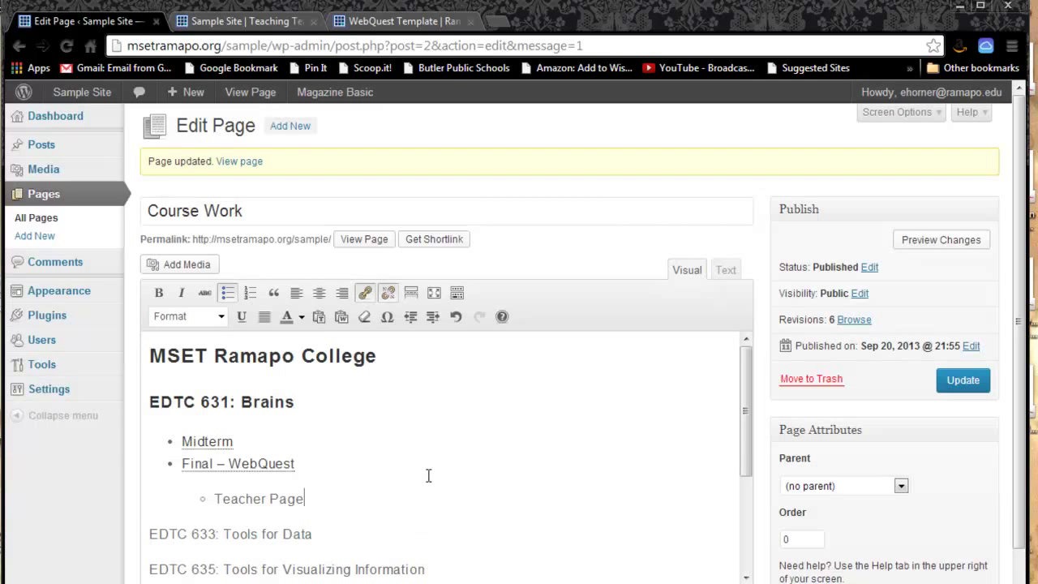
{"action": "left_click", "coordinate": [973, 386]}
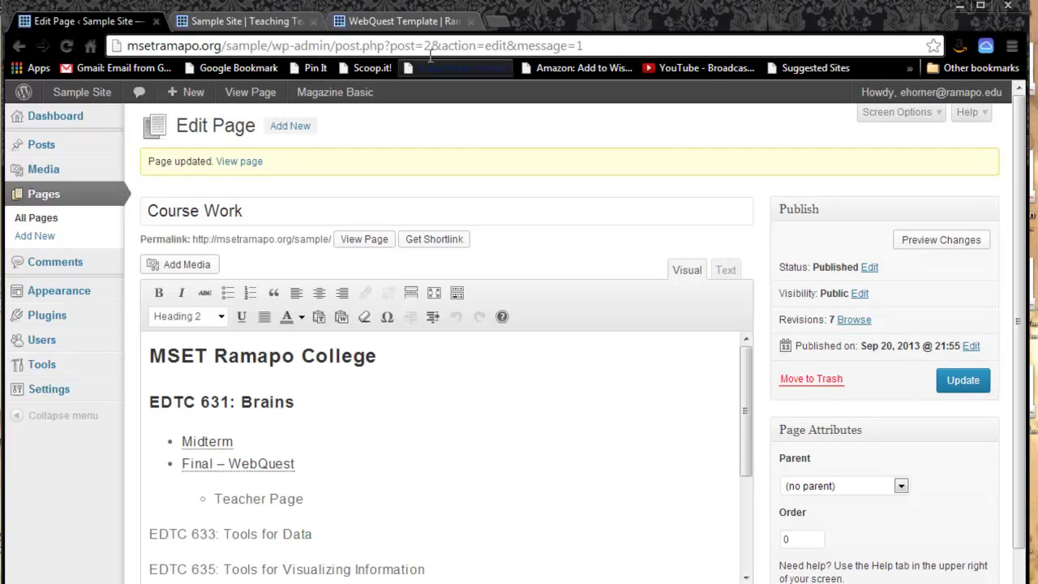
Step: Open the WebQuest Template's Teacher's Page and select its msetramapo.org/webquest2/teachers-page/ address
{"action": "left_click", "coordinate": [406, 21]}
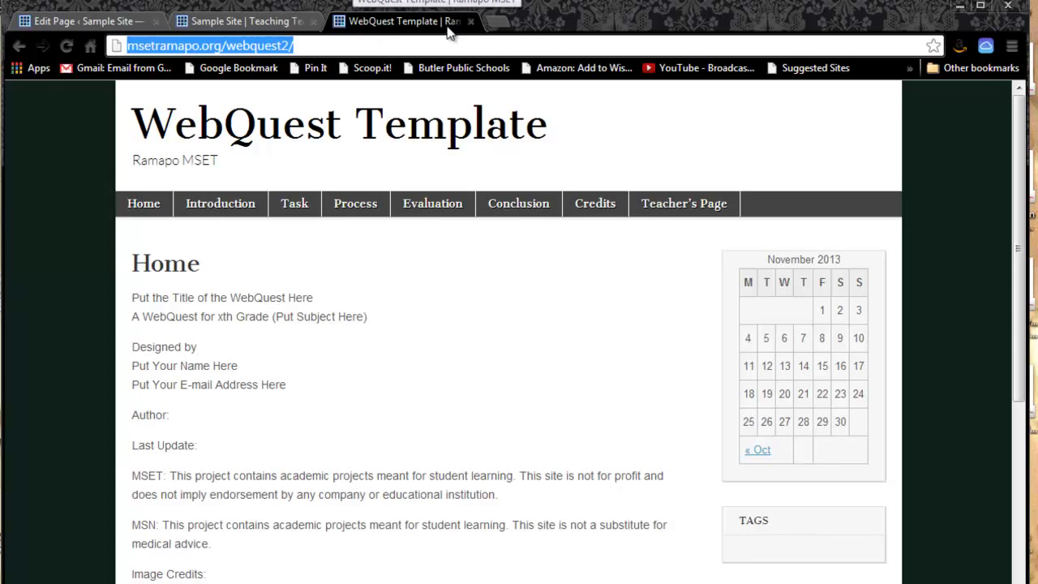
{"action": "left_click", "coordinate": [672, 208]}
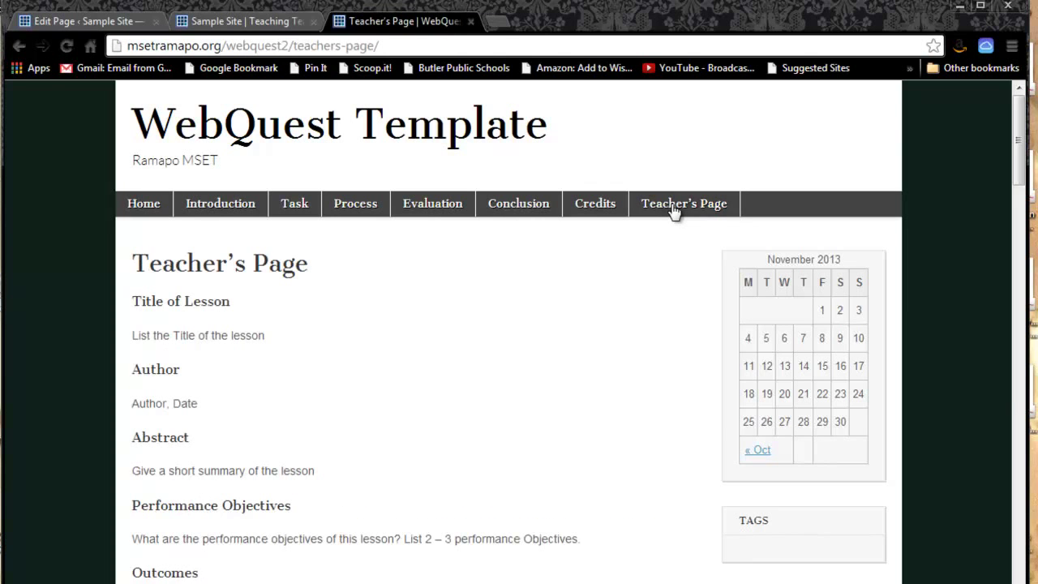
{"action": "left_click", "coordinate": [404, 47]}
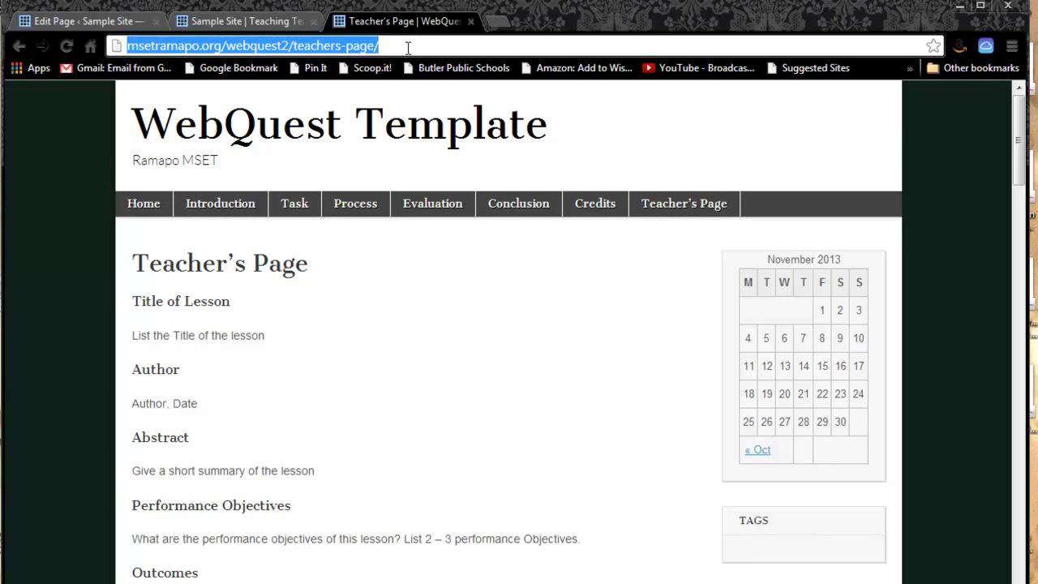
Step: Link Teacher Page to msetramapo.org/webquest2/teachers-page/ and update the Course Work page
{"action": "left_click", "coordinate": [69, 23]}
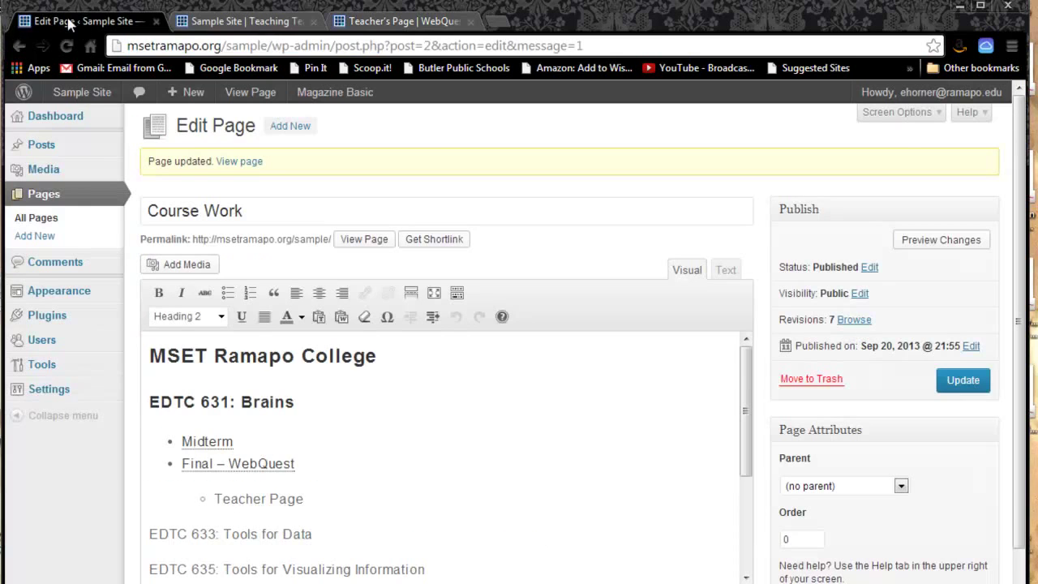
{"action": "left_click_drag", "start_coordinate": [215, 499], "coordinate": [306, 499]}
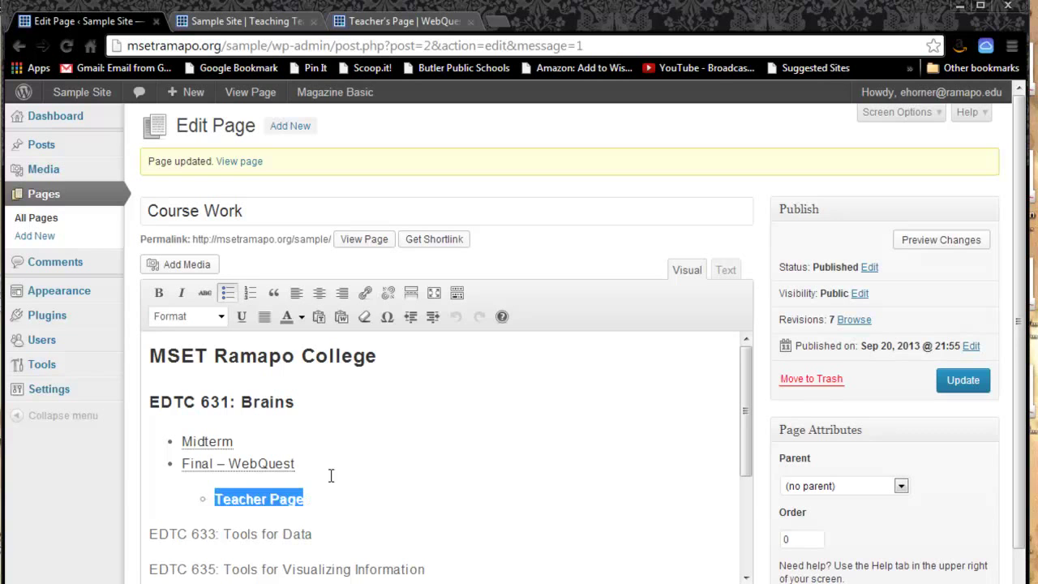
{"action": "left_click", "coordinate": [363, 294]}
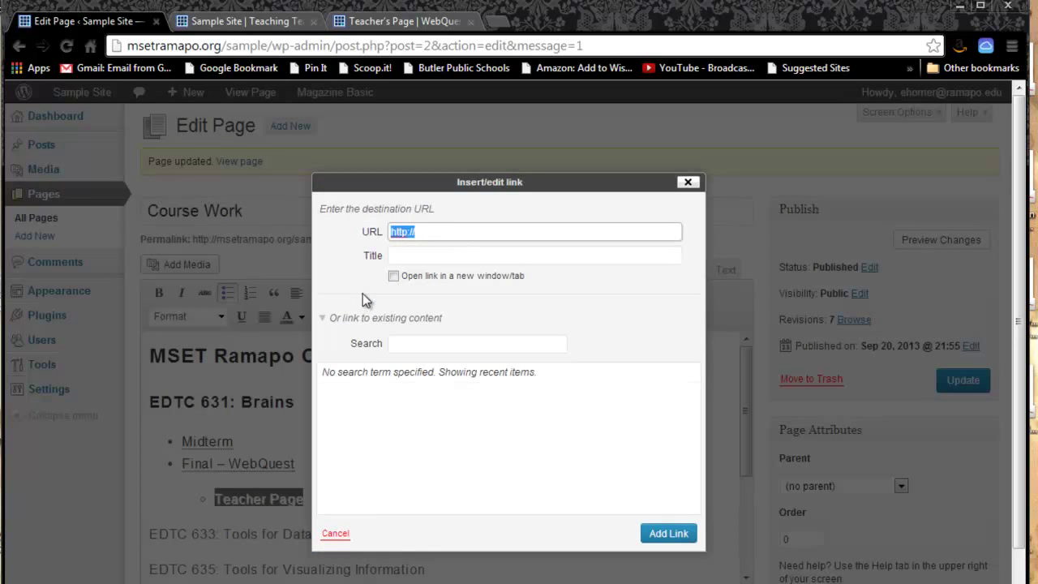
{"action": "key", "text": "ctrl+v"}
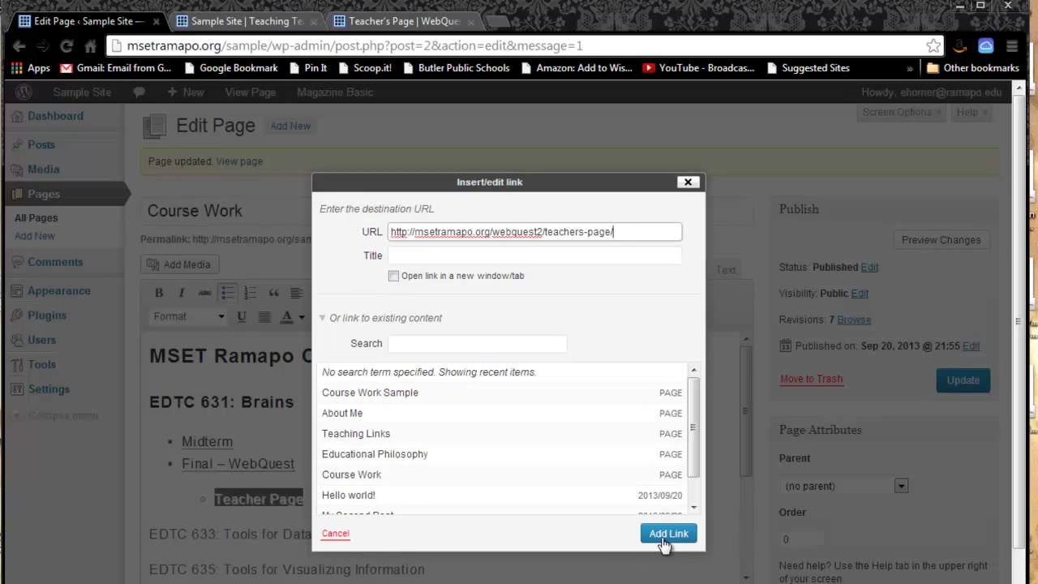
{"action": "left_click", "coordinate": [667, 534]}
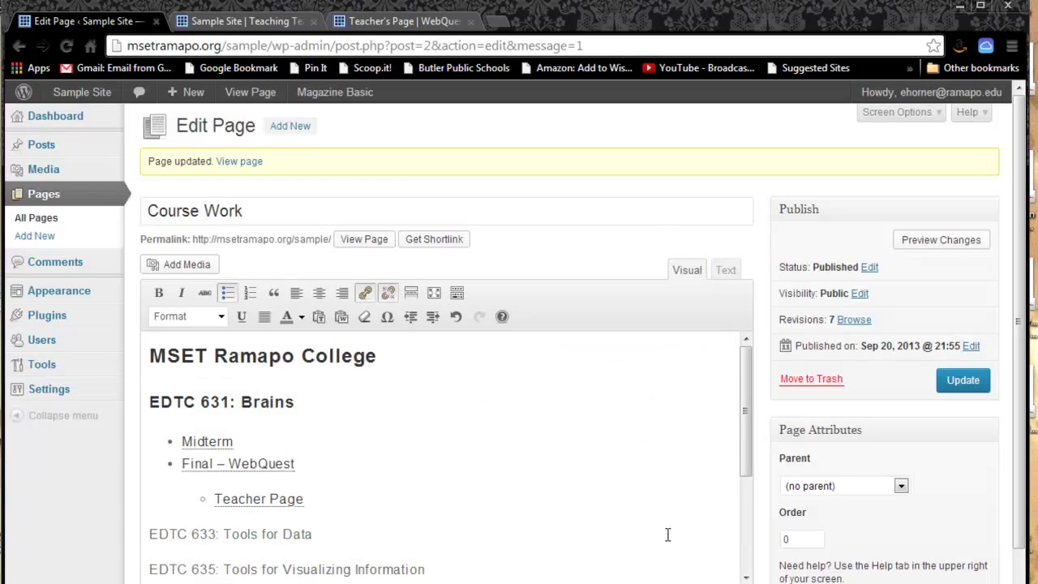
{"action": "left_click", "coordinate": [974, 383]}
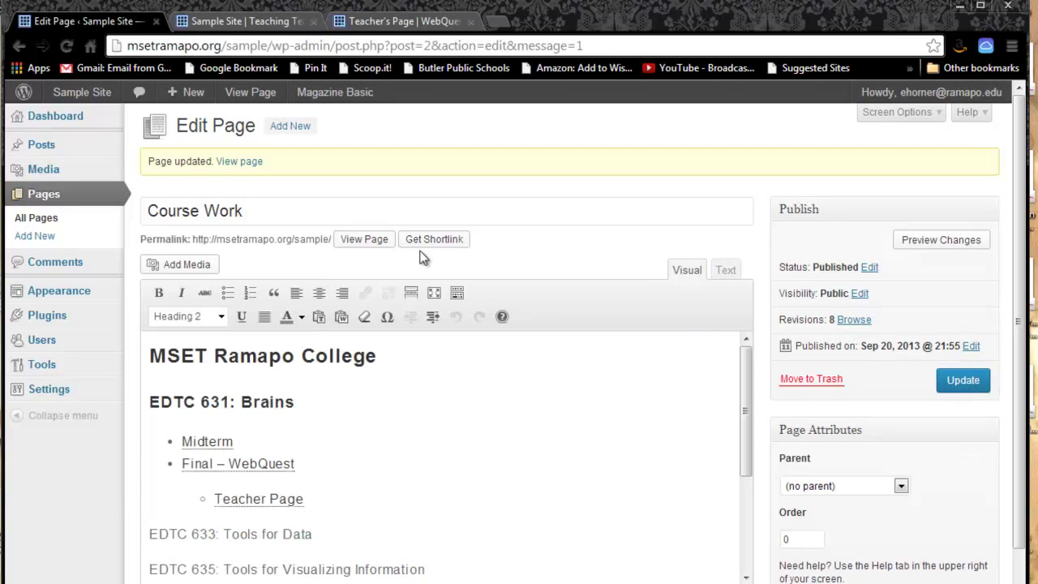
Step: Reload the live Sample Site Course Work page to show the new links
{"action": "left_click", "coordinate": [198, 25]}
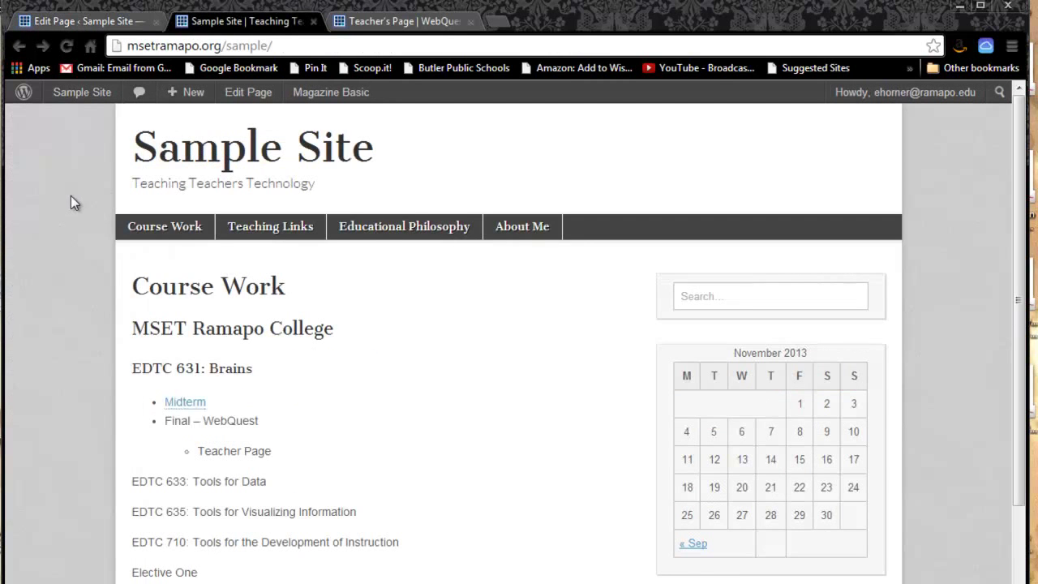
{"action": "right_click", "coordinate": [66, 198]}
{"action": "left_click", "coordinate": [104, 252]}
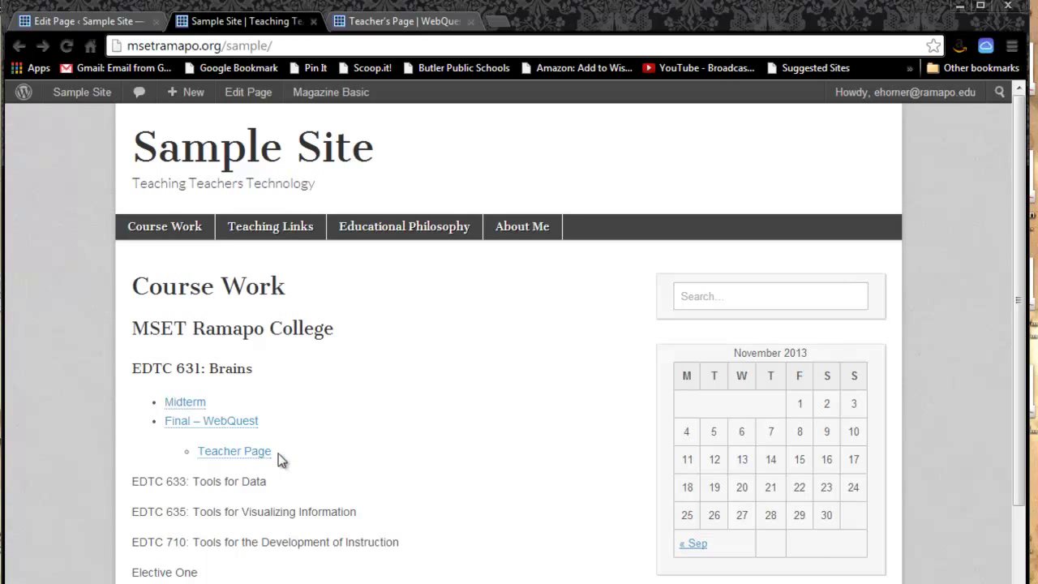
Step: Test the Final – WebQuest and Teacher Page links, returning to Course Work after each
{"action": "left_click", "coordinate": [206, 425]}
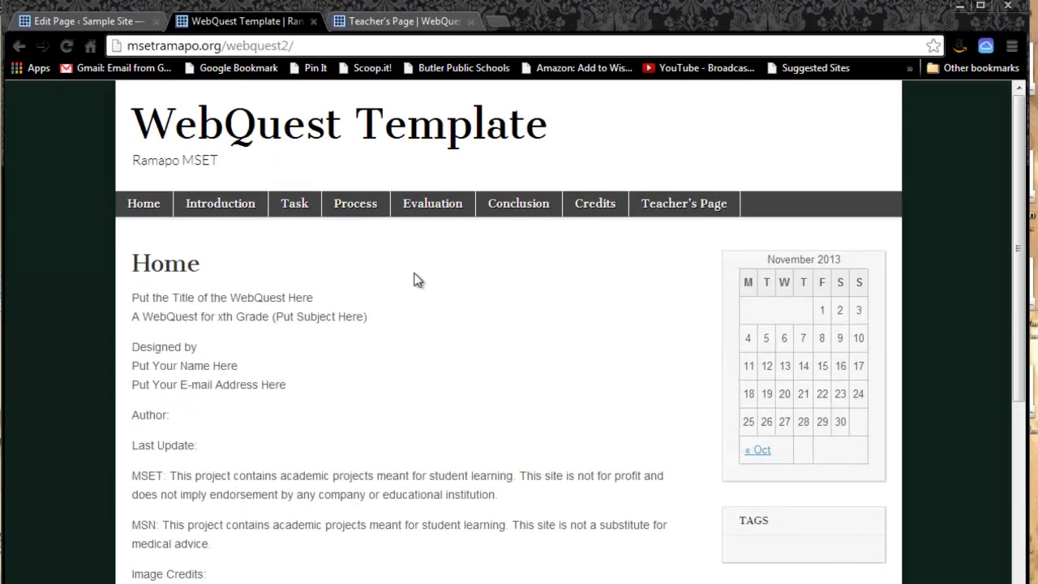
{"action": "left_click", "coordinate": [19, 47]}
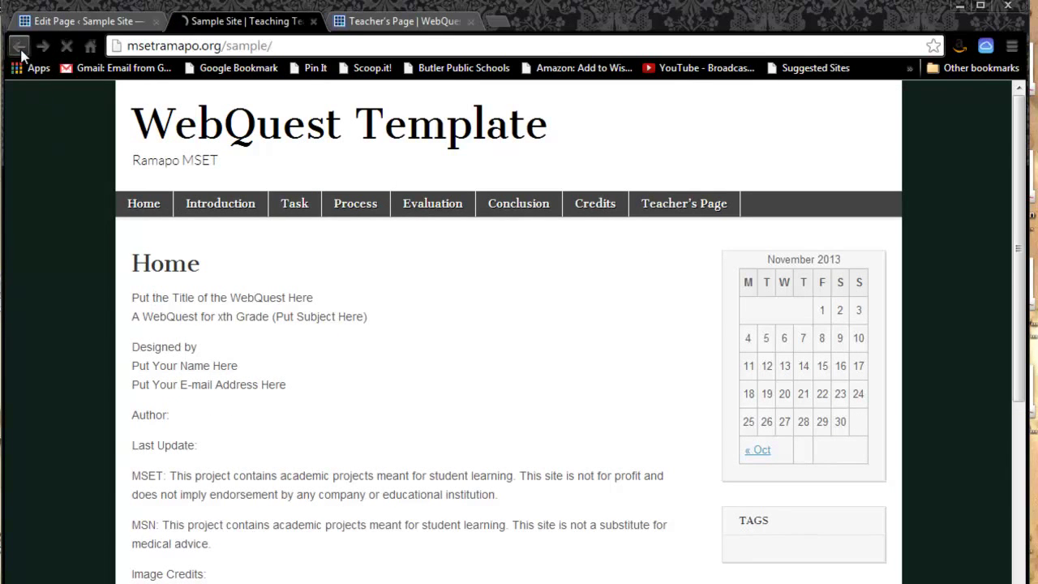
{"action": "left_click", "coordinate": [251, 452]}
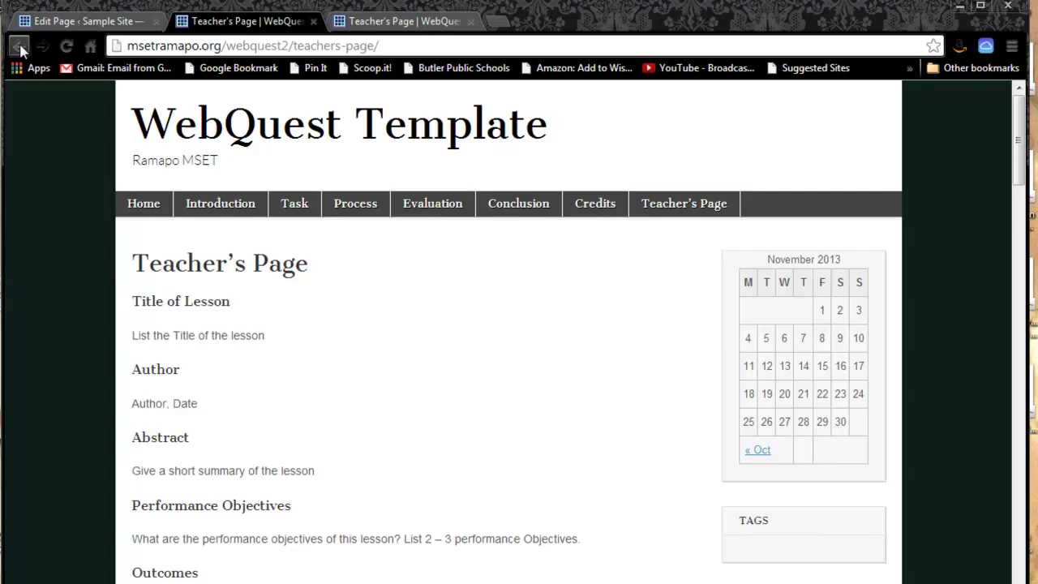
{"action": "left_click", "coordinate": [19, 47]}
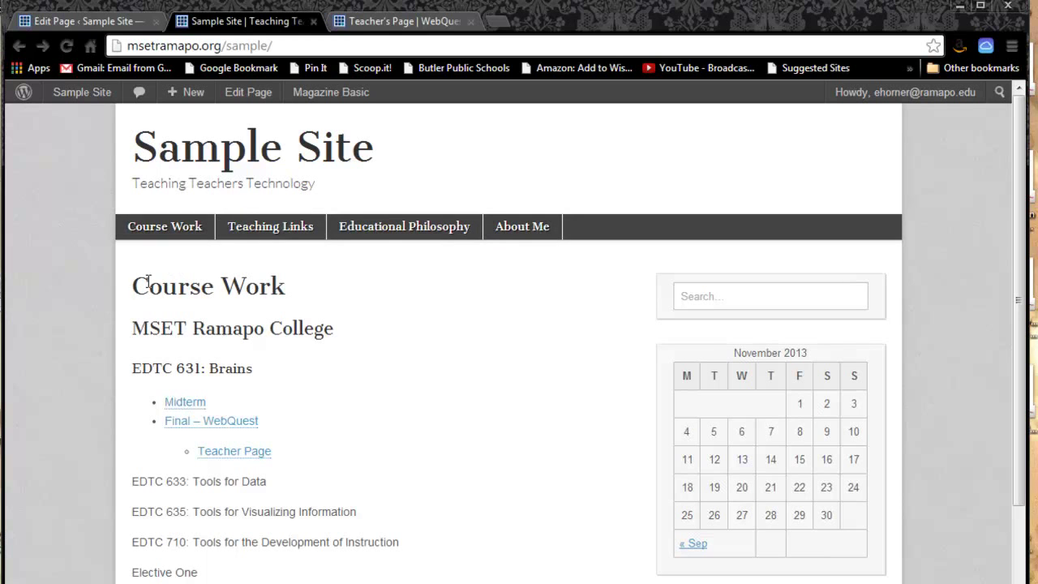
{"action": "scroll", "coordinate": [309, 337], "scroll_direction": "down", "scroll_amount": 1}
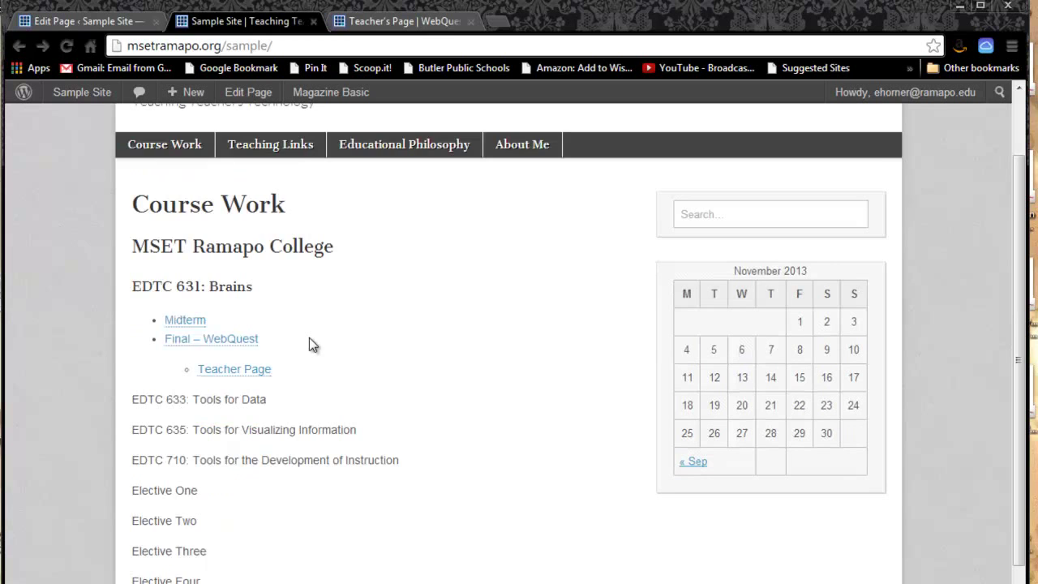
{"action": "scroll", "coordinate": [286, 316], "scroll_direction": "down", "scroll_amount": 1}
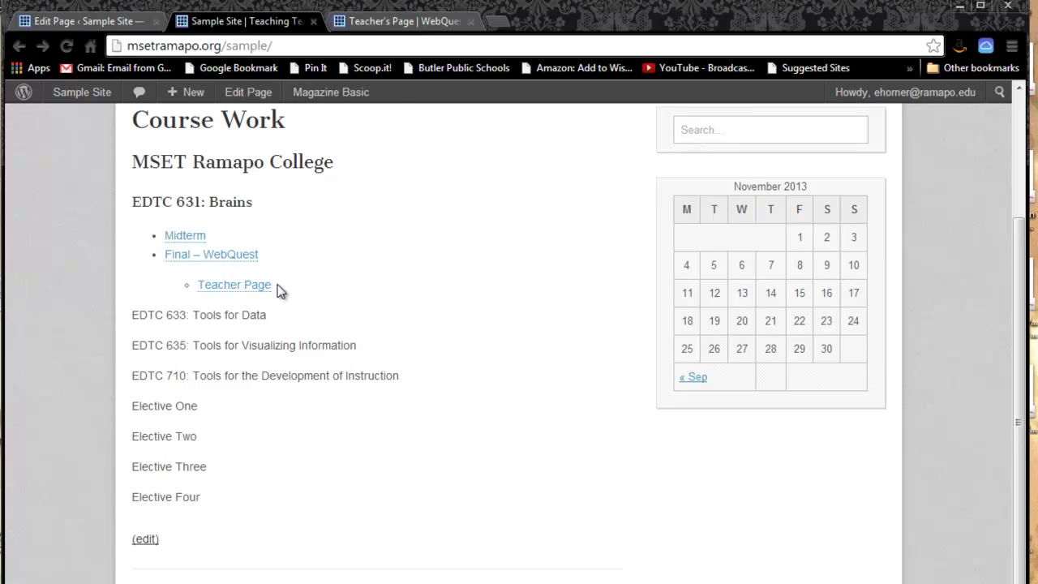
{"action": "scroll", "coordinate": [282, 316], "scroll_direction": "up", "scroll_amount": 2}
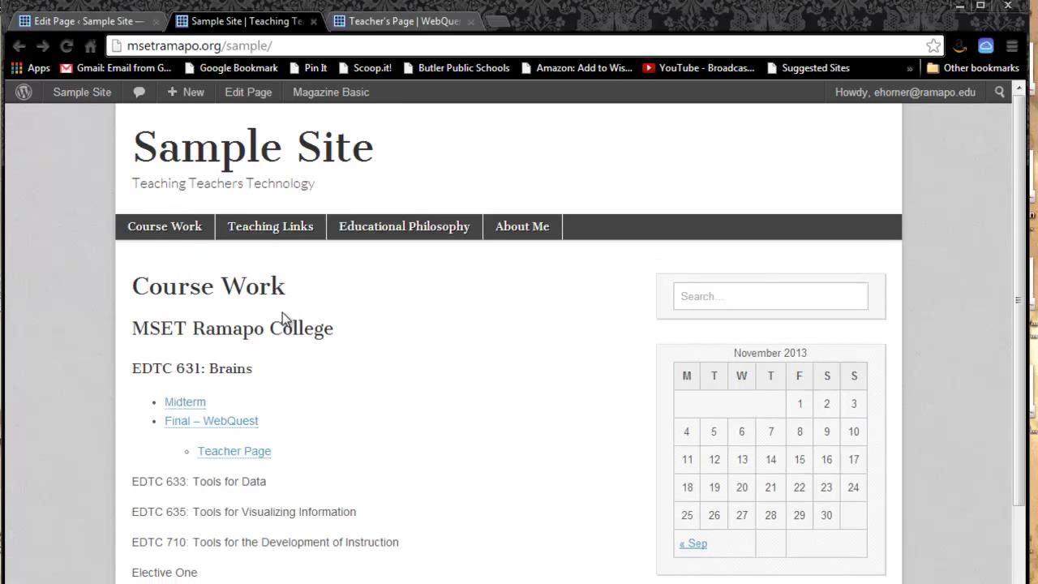